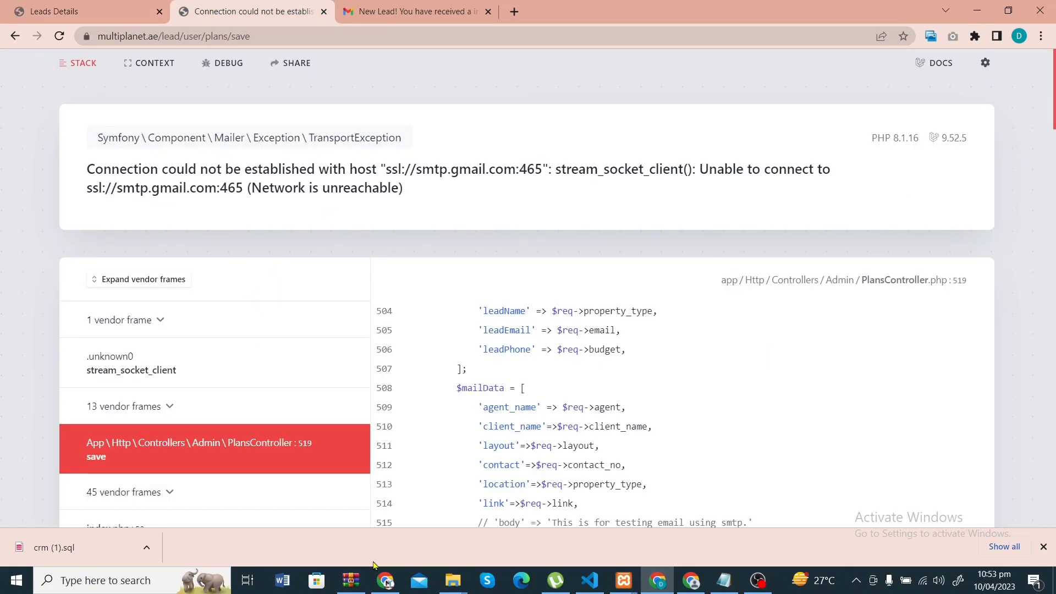
{"action": "left_click", "coordinate": [386, 580]}
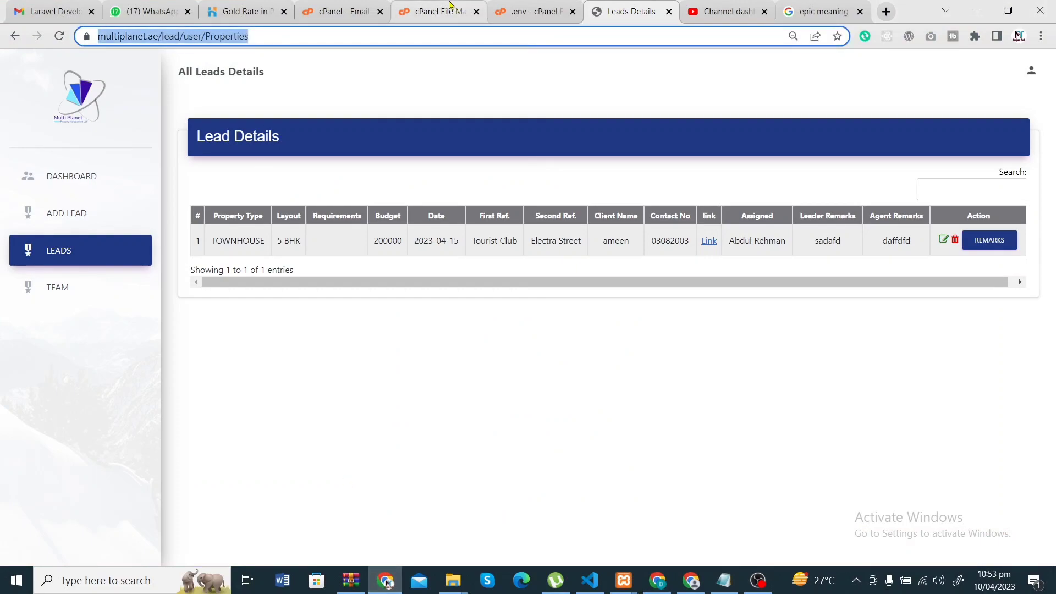
{"action": "left_click", "coordinate": [529, 11]}
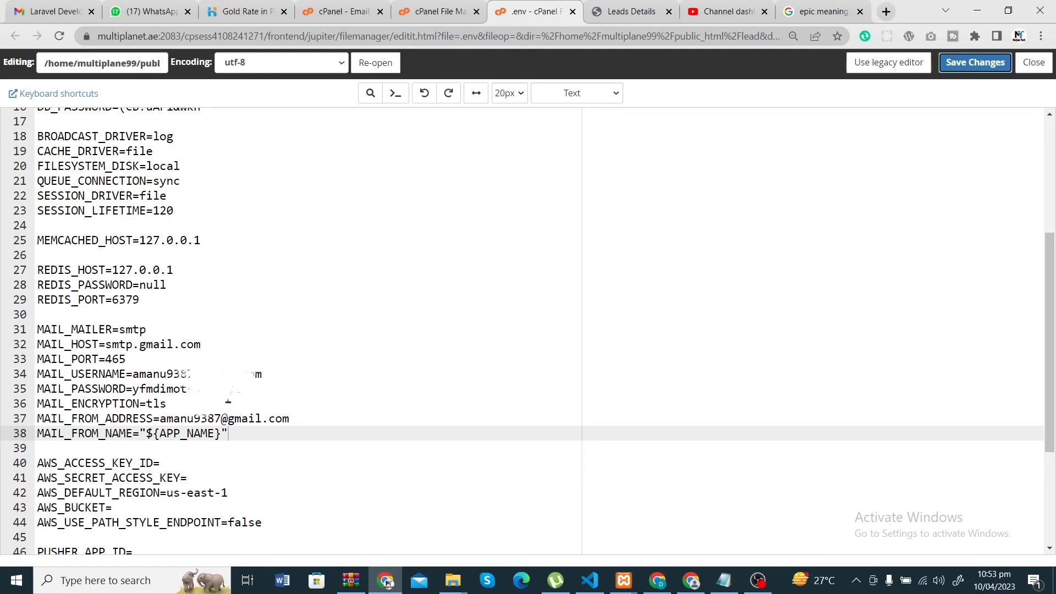
{"action": "left_click_drag", "start_coordinate": [227, 434], "coordinate": [34, 335]}
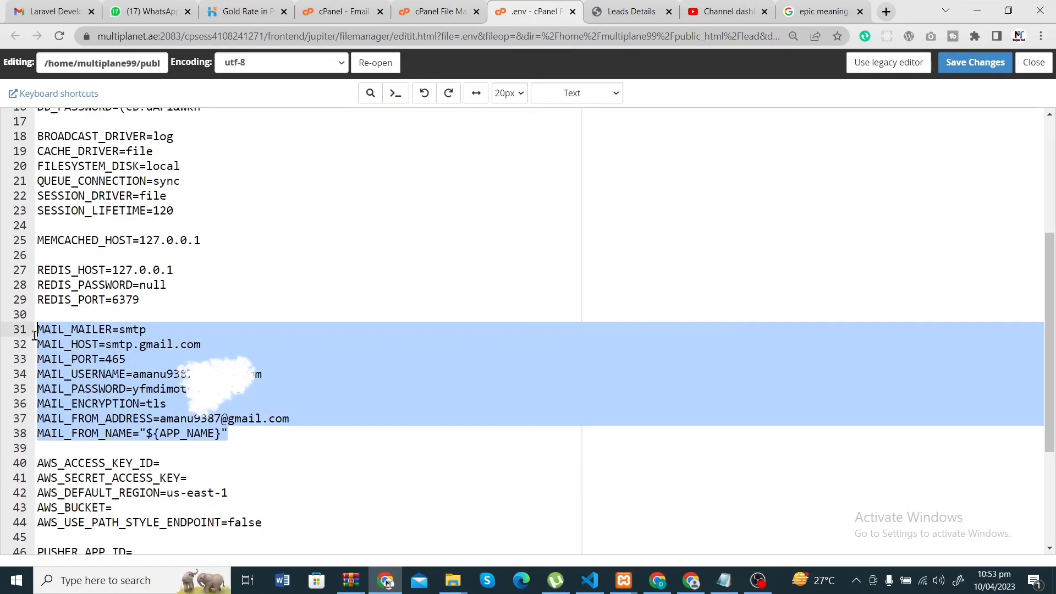
{"action": "left_click", "coordinate": [590, 580]}
{"action": "left_click_drag", "start_coordinate": [575, 257], "coordinate": [359, 108]}
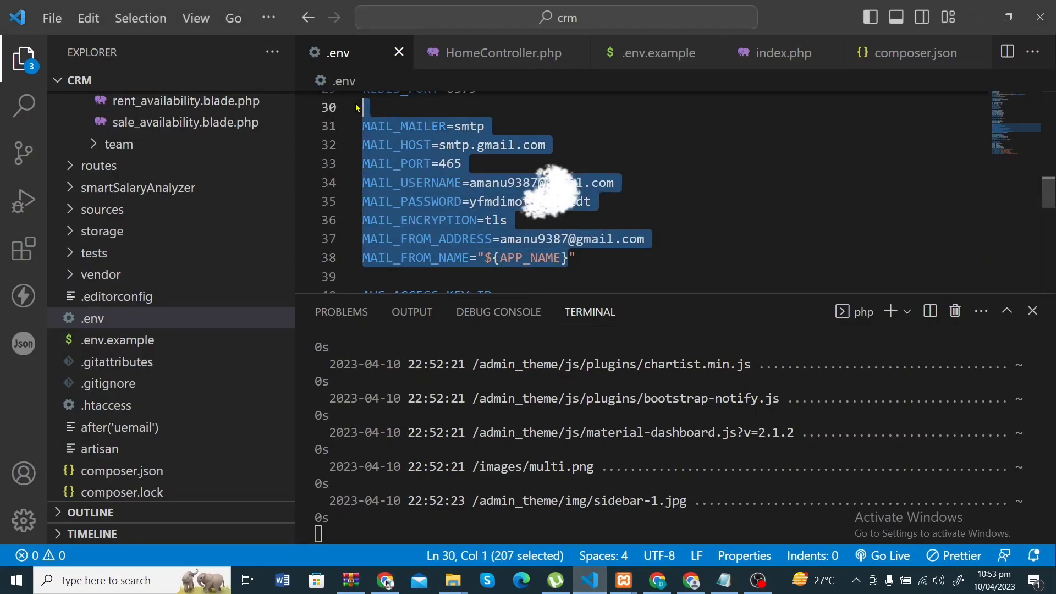
{"action": "left_click", "coordinate": [658, 581]}
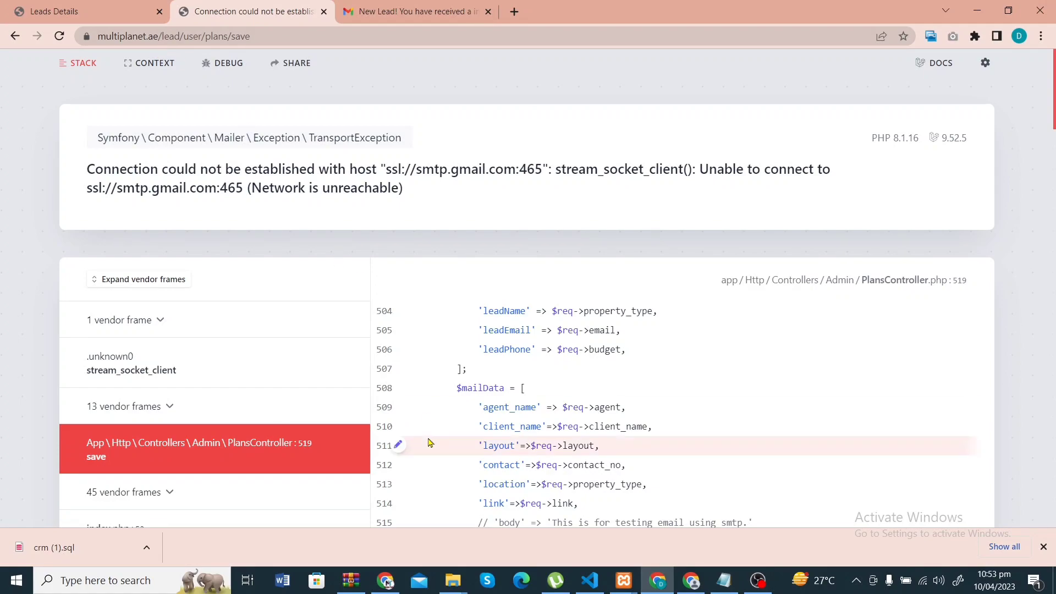
- From the cPanel tools page, open the multiplanet.ae Email Accounts list (21 used, 9 available)
{"action": "left_click", "coordinate": [385, 580]}
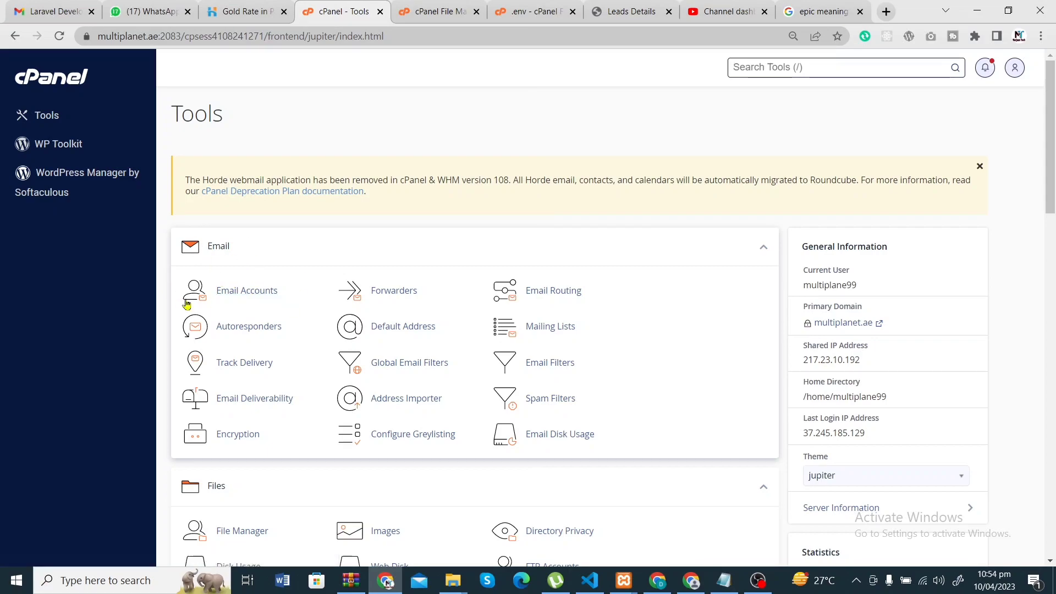
{"action": "scroll", "coordinate": [277, 297], "scroll_direction": "down", "scroll_amount": 1}
{"action": "scroll", "coordinate": [277, 298], "scroll_direction": "up", "scroll_amount": 1}
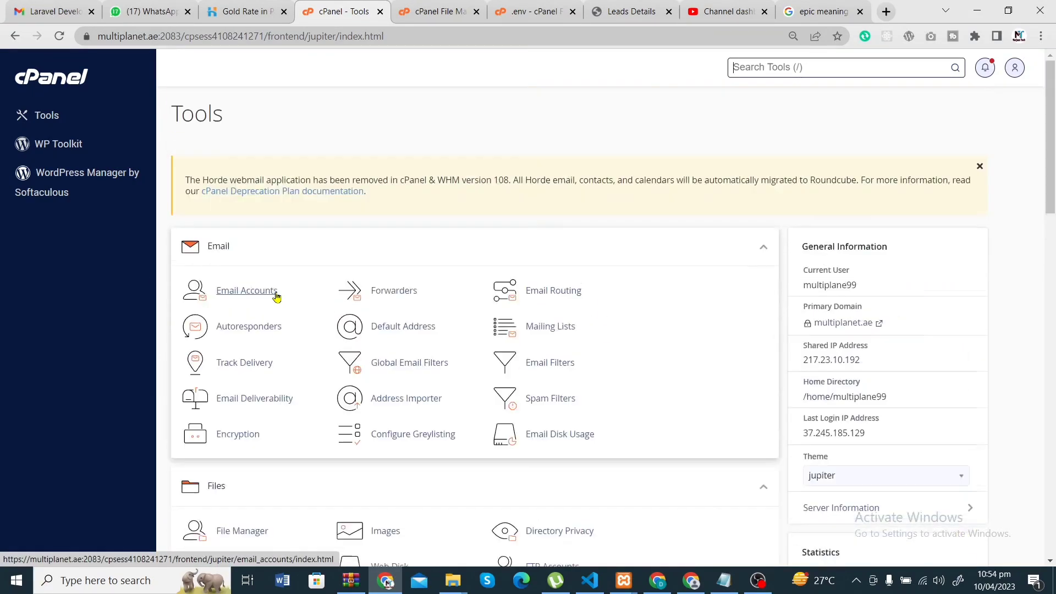
{"action": "left_click", "coordinate": [246, 291]}
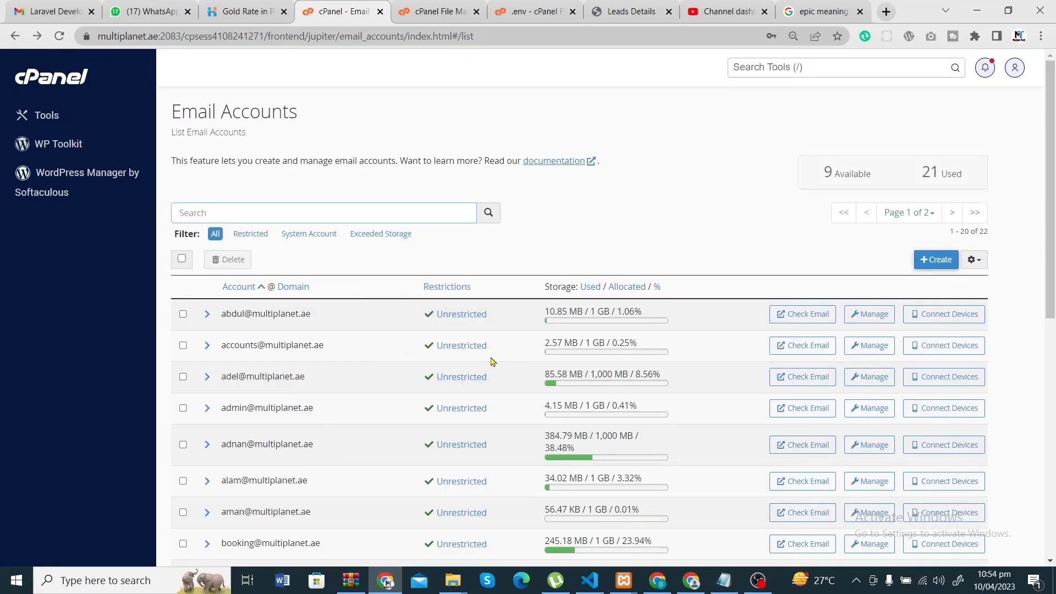
{"action": "scroll", "coordinate": [418, 437], "scroll_direction": "down", "scroll_amount": 6}
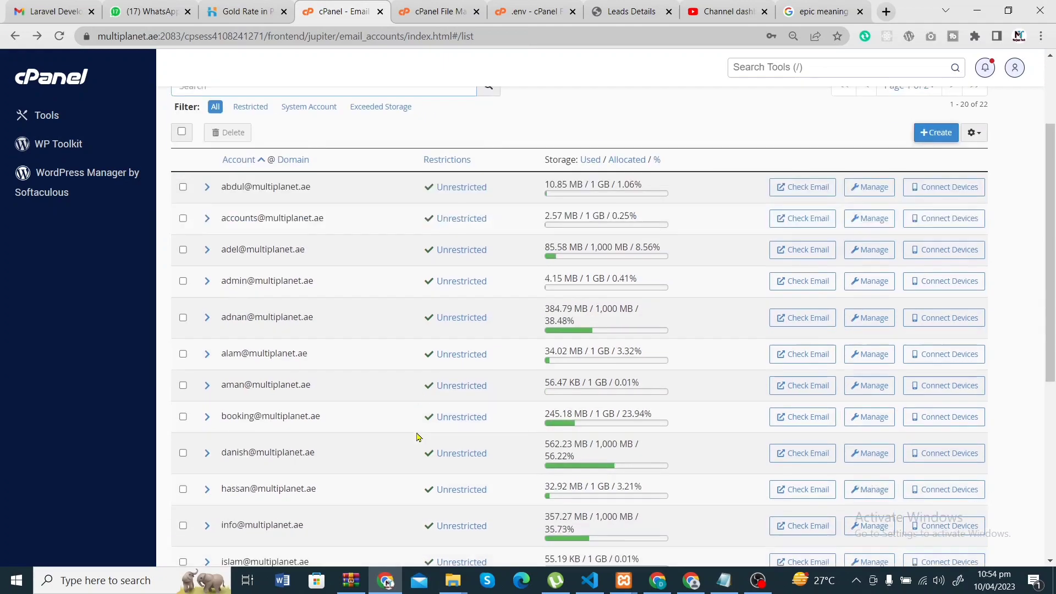
{"action": "scroll", "coordinate": [418, 437], "scroll_direction": "up", "scroll_amount": 2}
{"action": "scroll", "coordinate": [417, 437], "scroll_direction": "down", "scroll_amount": 5}
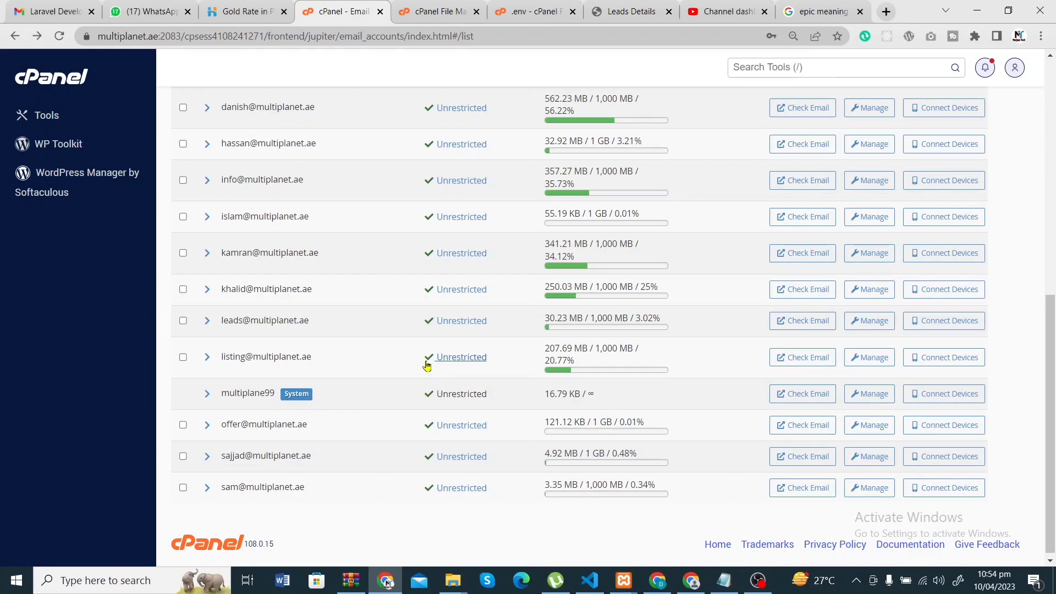
{"action": "scroll", "coordinate": [427, 366], "scroll_direction": "up", "scroll_amount": 8}
{"action": "scroll", "coordinate": [426, 374], "scroll_direction": "up", "scroll_amount": 1}
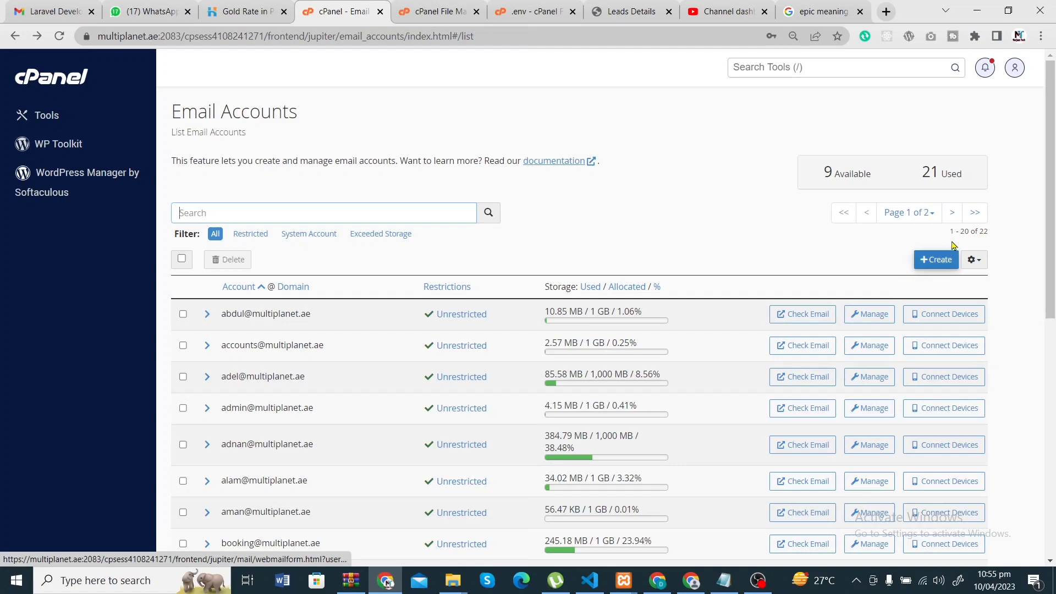
- Start a new email account and enter its username on the multiplanet.ae domain
{"action": "left_click", "coordinate": [928, 263]}
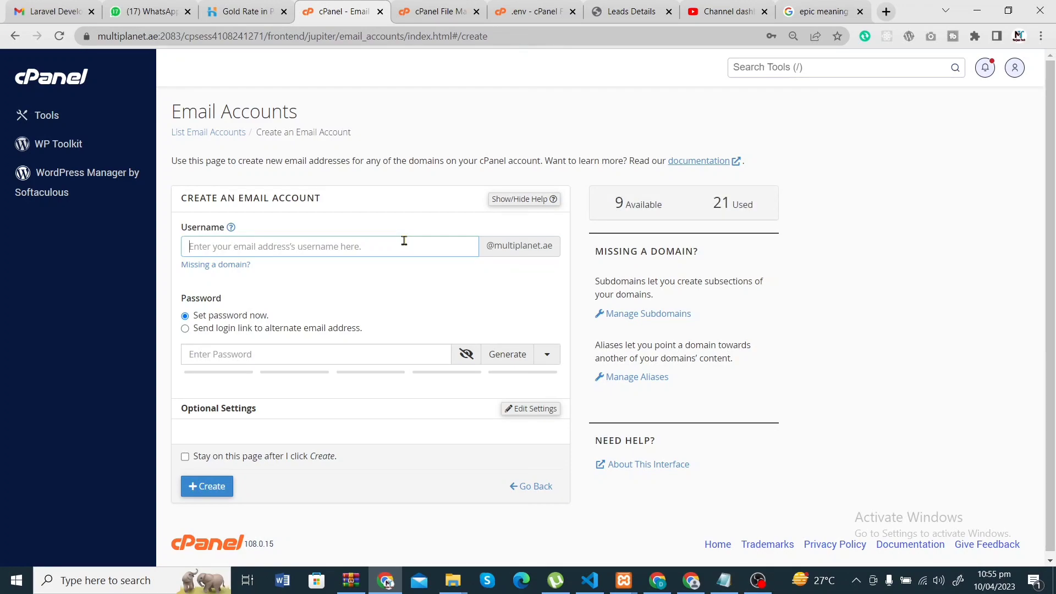
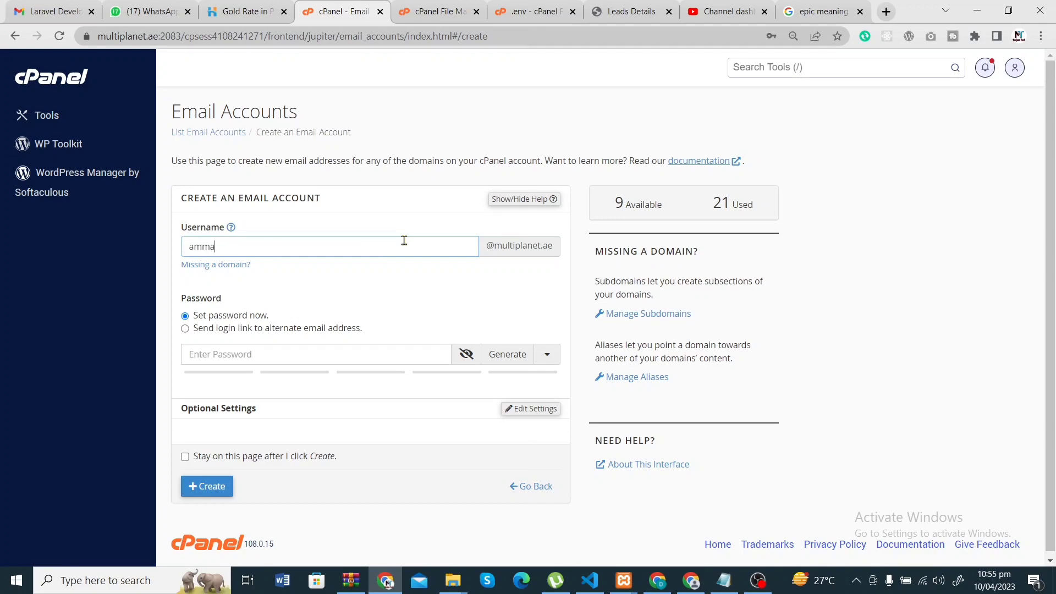
{"action": "key", "text": "BackSpace"}
{"action": "key", "text": "BackSpace"}
{"action": "key", "text": "BackSpace"}
{"action": "key", "text": "BackSpace"}
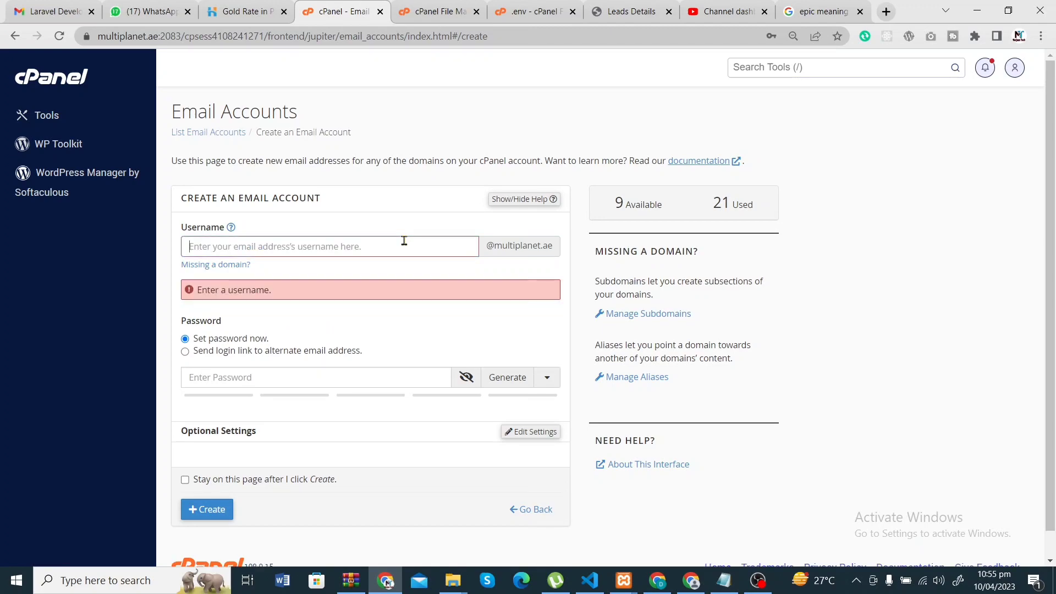
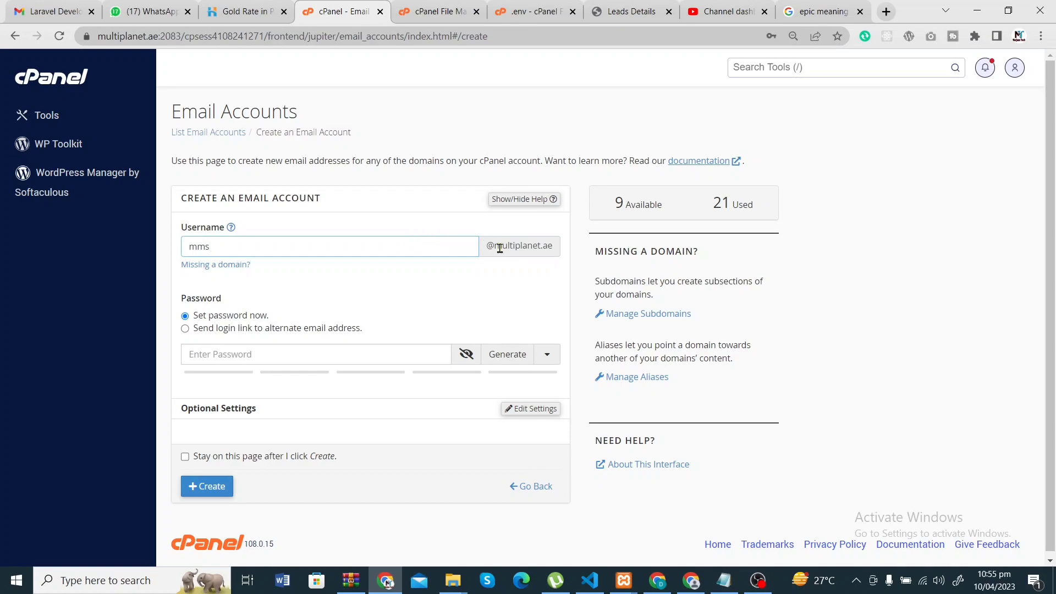
{"action": "key", "text": "BackSpace"}
{"action": "key", "text": "BackSpace"}
{"action": "key", "text": "BackSpace"}
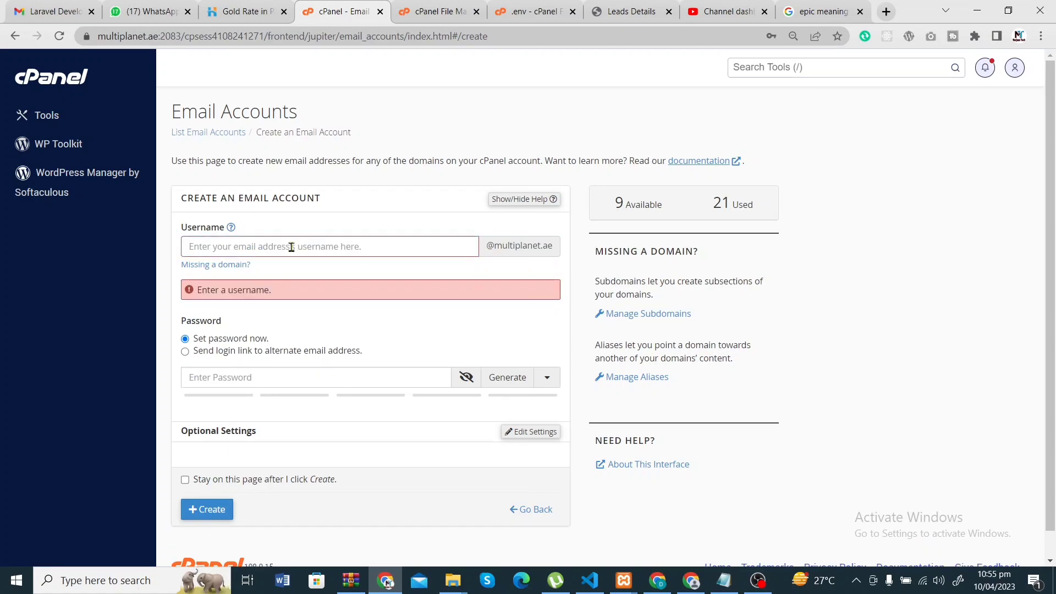
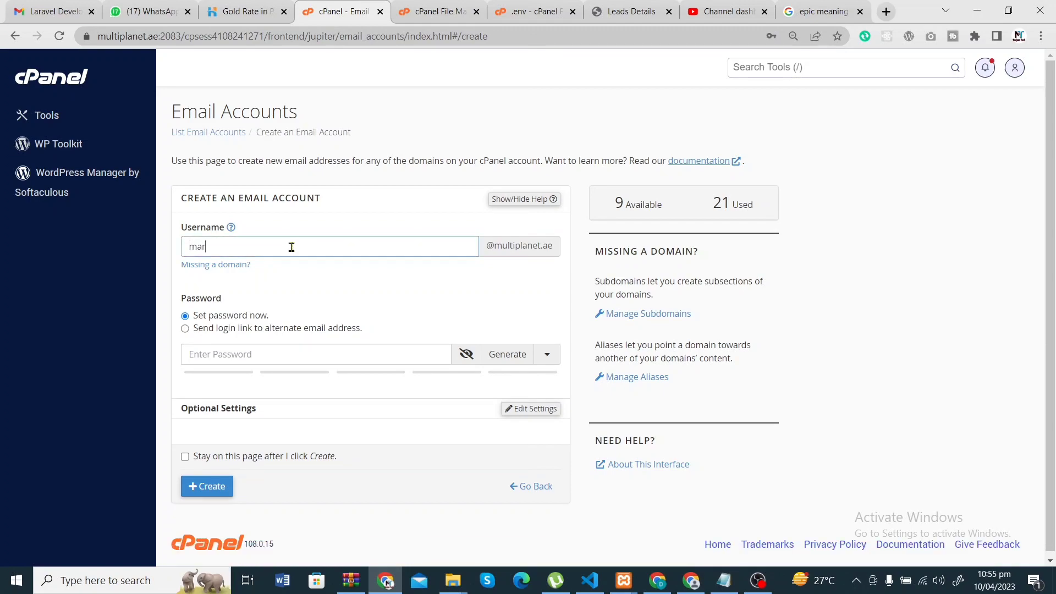
{"action": "left_click_drag", "start_coordinate": [553, 246], "coordinate": [498, 244]}
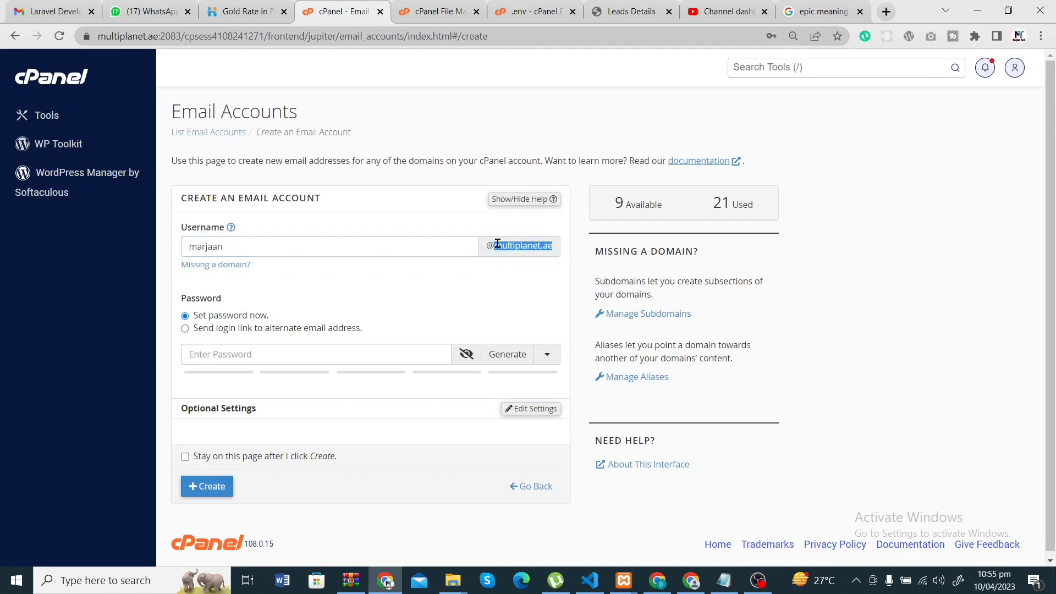
{"action": "left_click", "coordinate": [316, 242]}
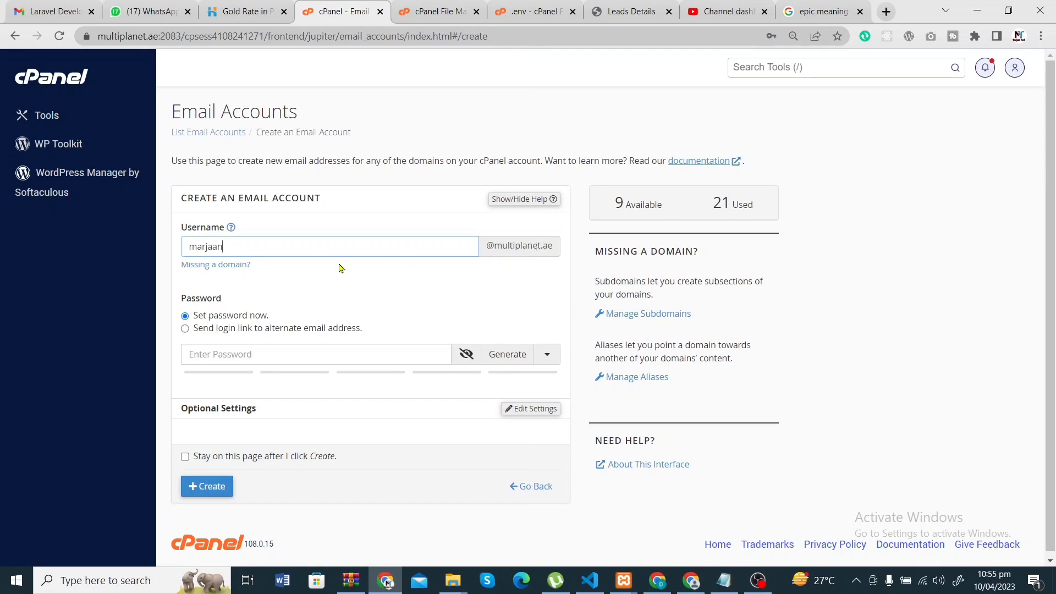
{"action": "type", "text": "@"}
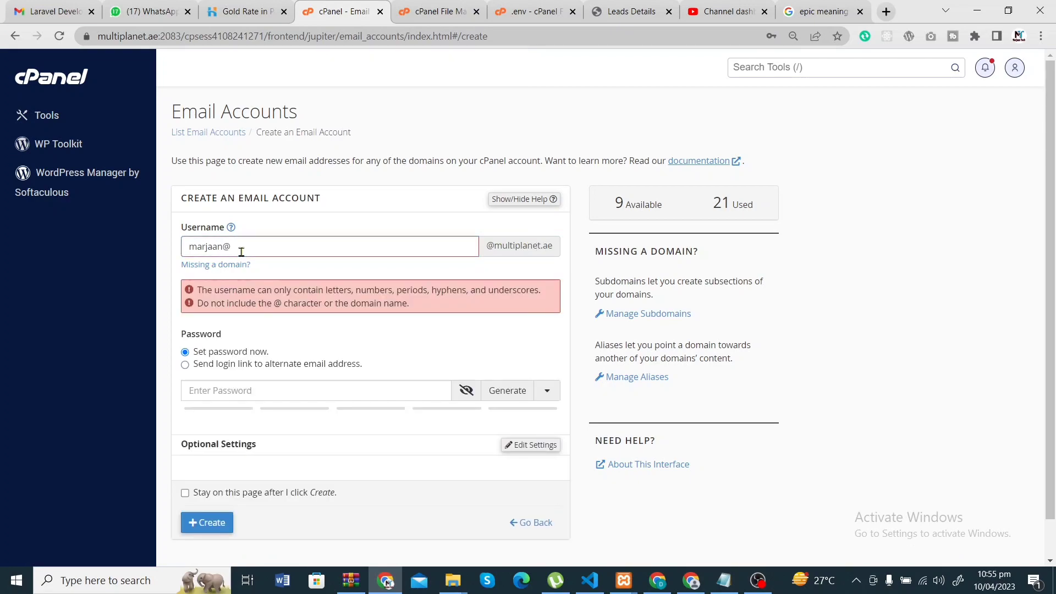
{"action": "key", "text": "BackSpace"}
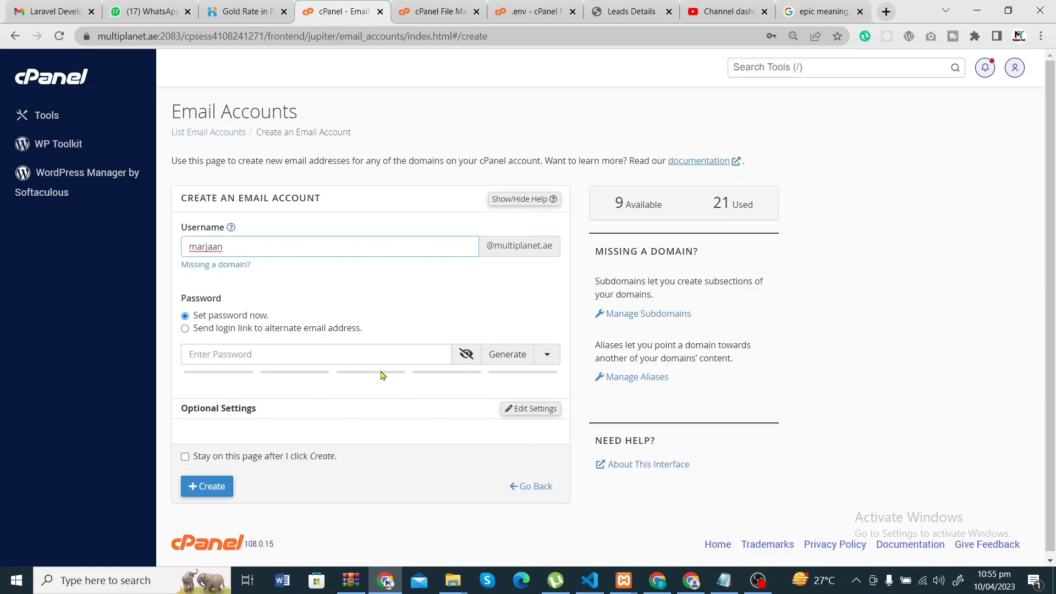
- Generate a strong password, rated strength 100, for the new account
{"action": "left_click", "coordinate": [387, 353]}
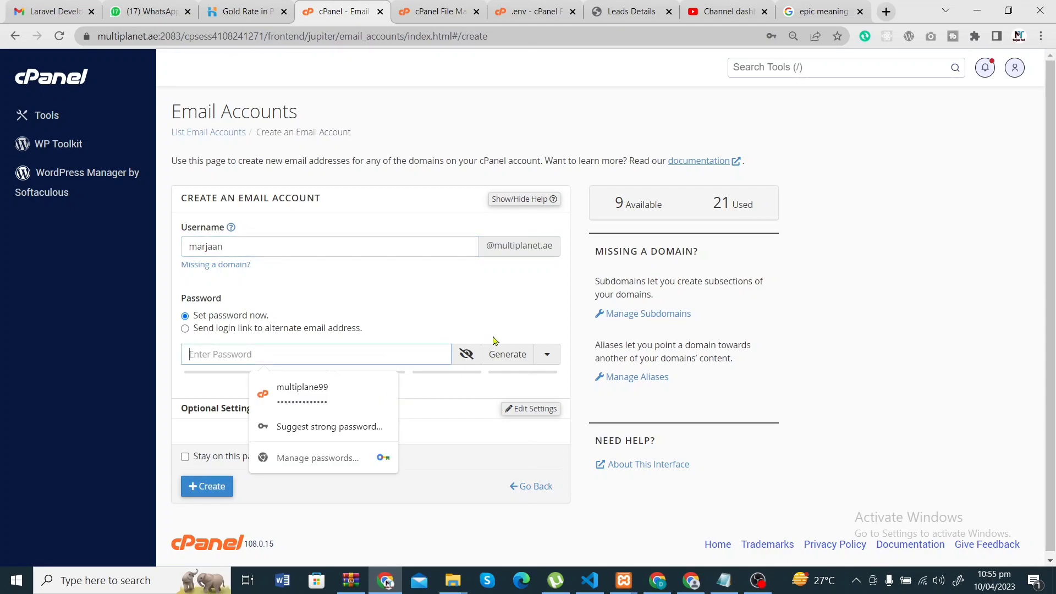
{"action": "left_click", "coordinate": [507, 358]}
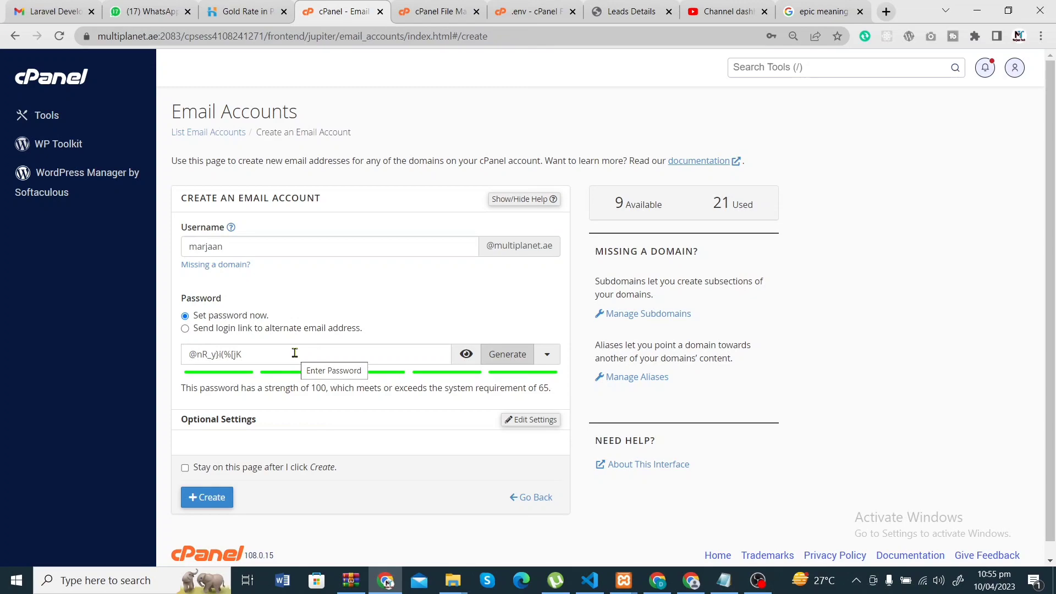
{"action": "scroll", "coordinate": [295, 352], "scroll_direction": "down", "scroll_amount": 1}
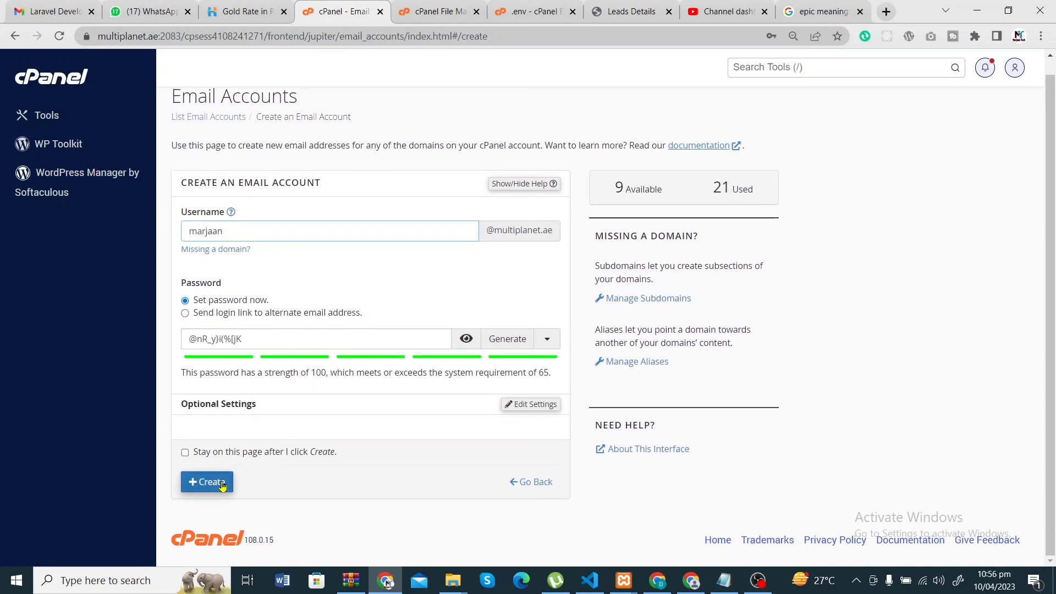
- Create the new multiplanet.ae mailbox, dismiss Chrome's save-password prompt, and find it in the list
{"action": "left_click", "coordinate": [246, 341]}
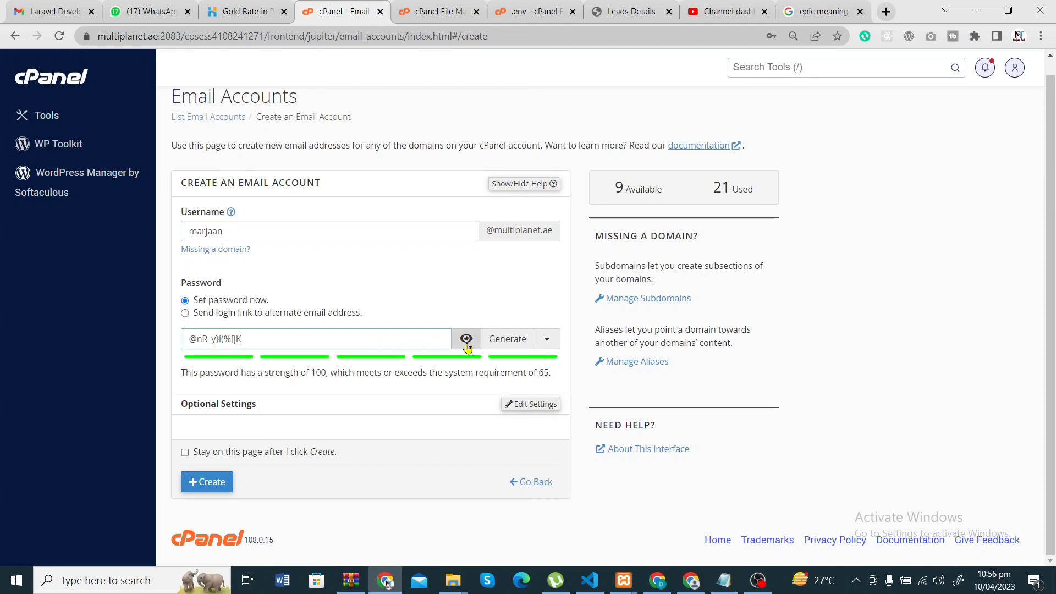
{"action": "key", "text": "ctrl+a"}
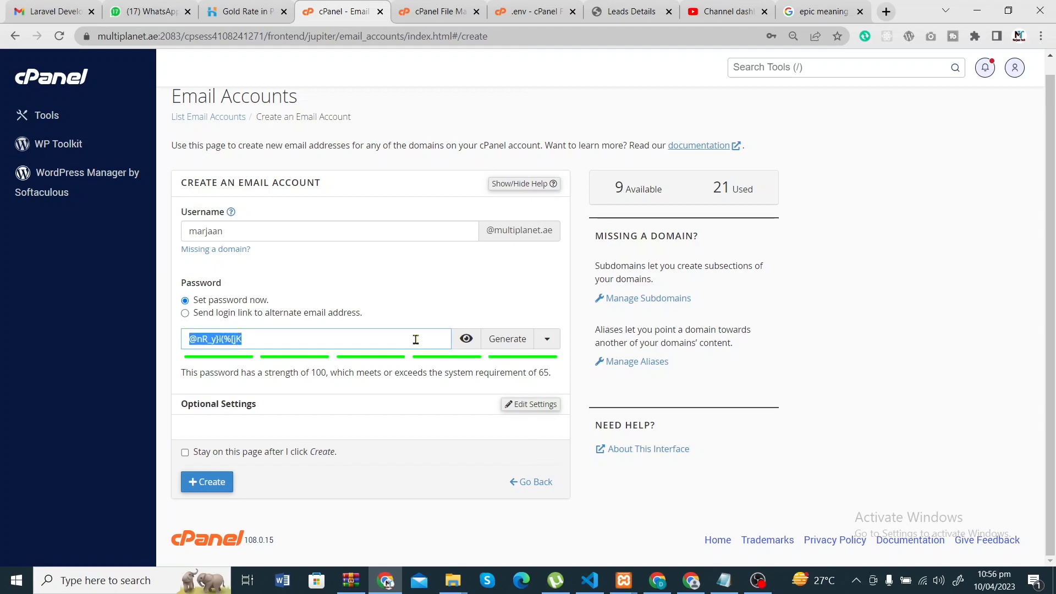
{"action": "left_click", "coordinate": [466, 339]}
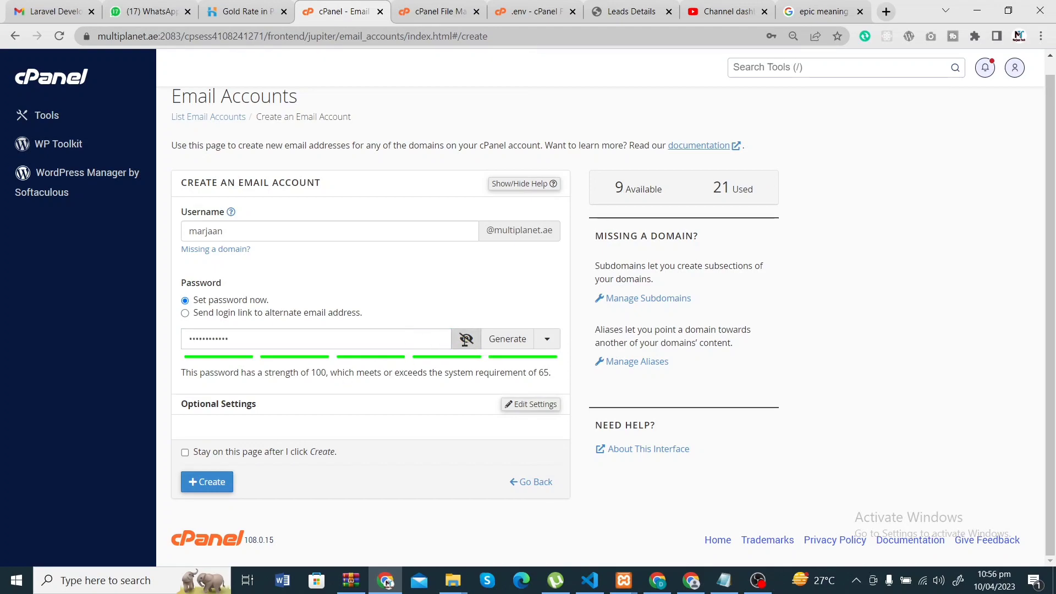
{"action": "left_click", "coordinate": [210, 485]}
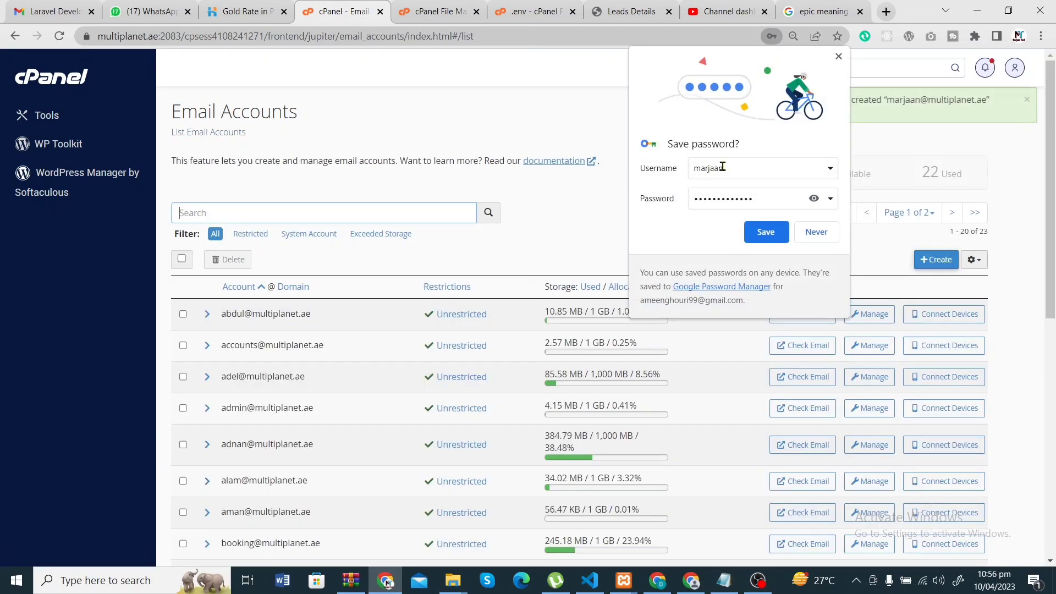
{"action": "left_click", "coordinate": [839, 57]}
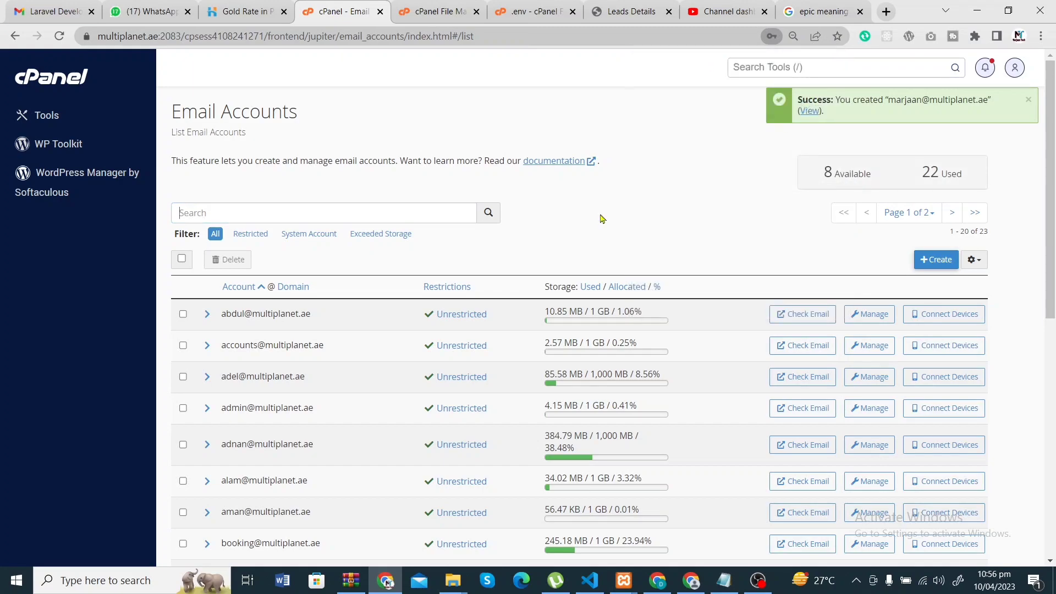
{"action": "scroll", "coordinate": [321, 339], "scroll_direction": "down", "scroll_amount": 9}
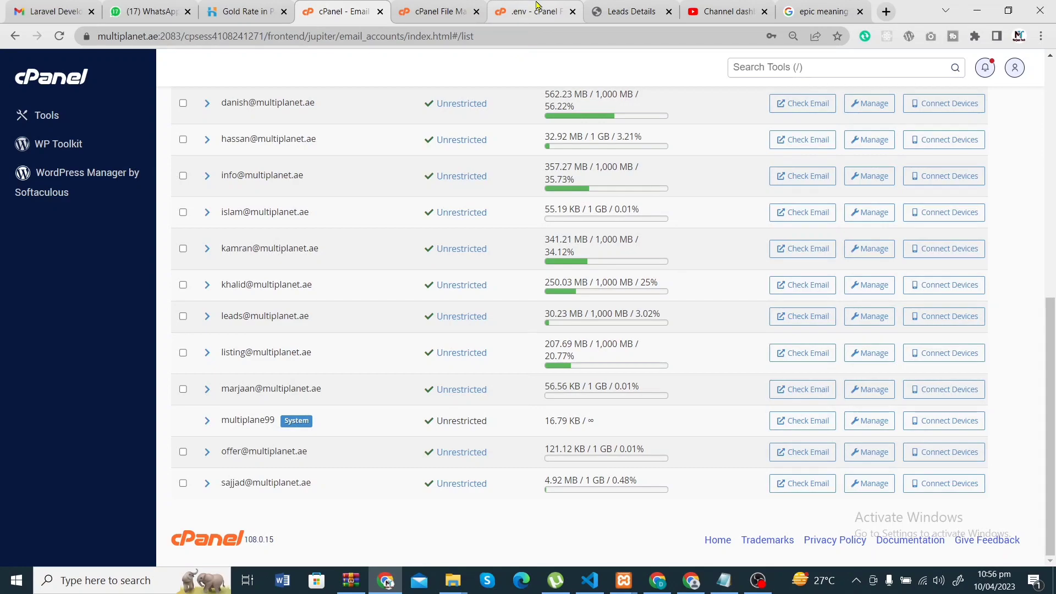
- Show the new account's mail client settings and copy outgoing server mail.multiplanet.ae
{"action": "left_click", "coordinate": [928, 397]}
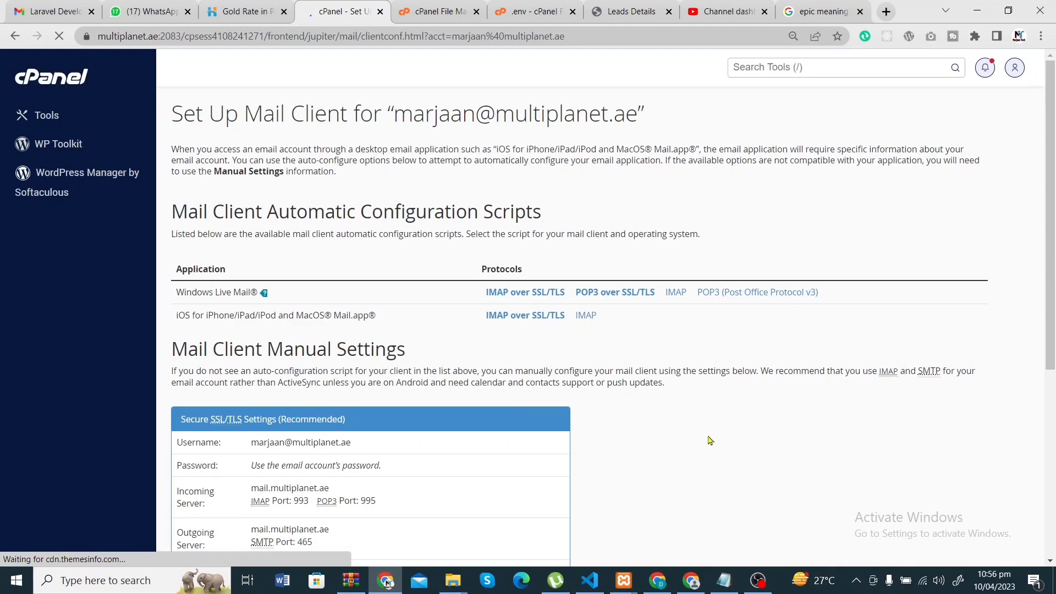
{"action": "scroll", "coordinate": [609, 460], "scroll_direction": "down", "scroll_amount": 2}
{"action": "scroll", "coordinate": [609, 460], "scroll_direction": "down", "scroll_amount": 4}
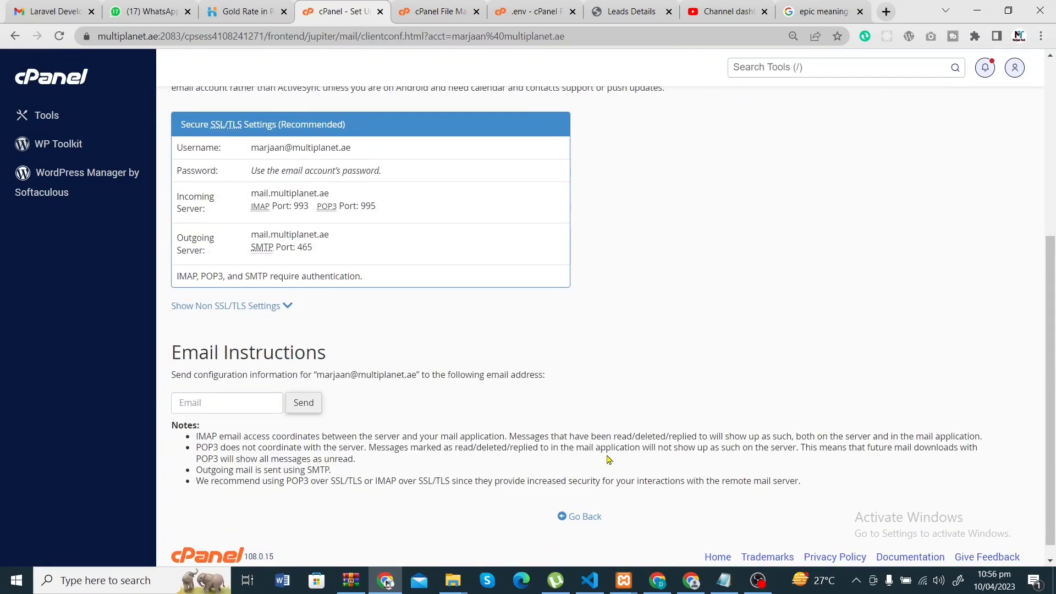
{"action": "scroll", "coordinate": [532, 309], "scroll_direction": "up", "scroll_amount": 1}
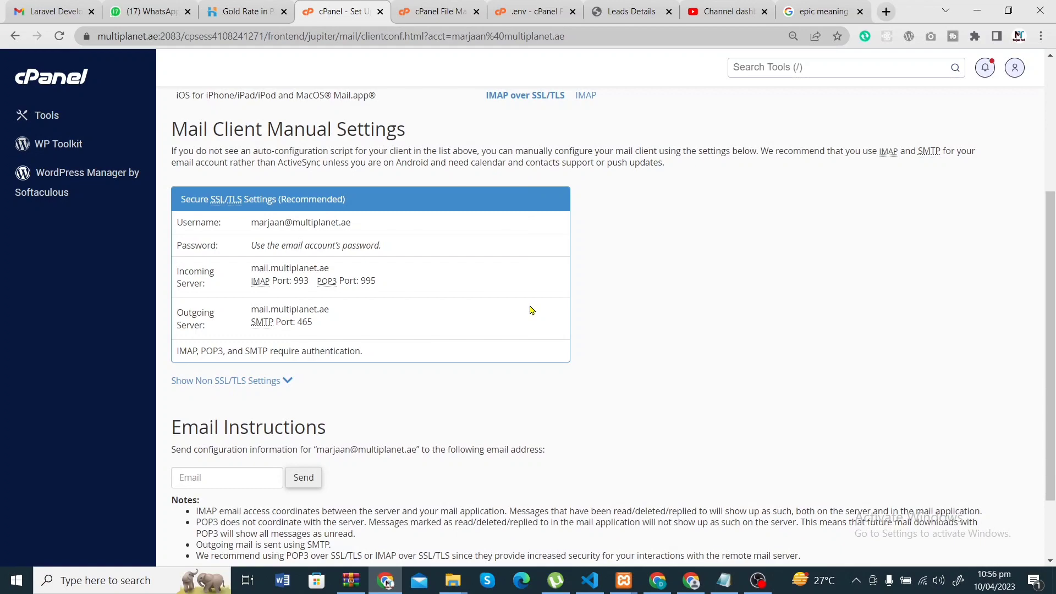
{"action": "scroll", "coordinate": [472, 168], "scroll_direction": "up", "scroll_amount": 1}
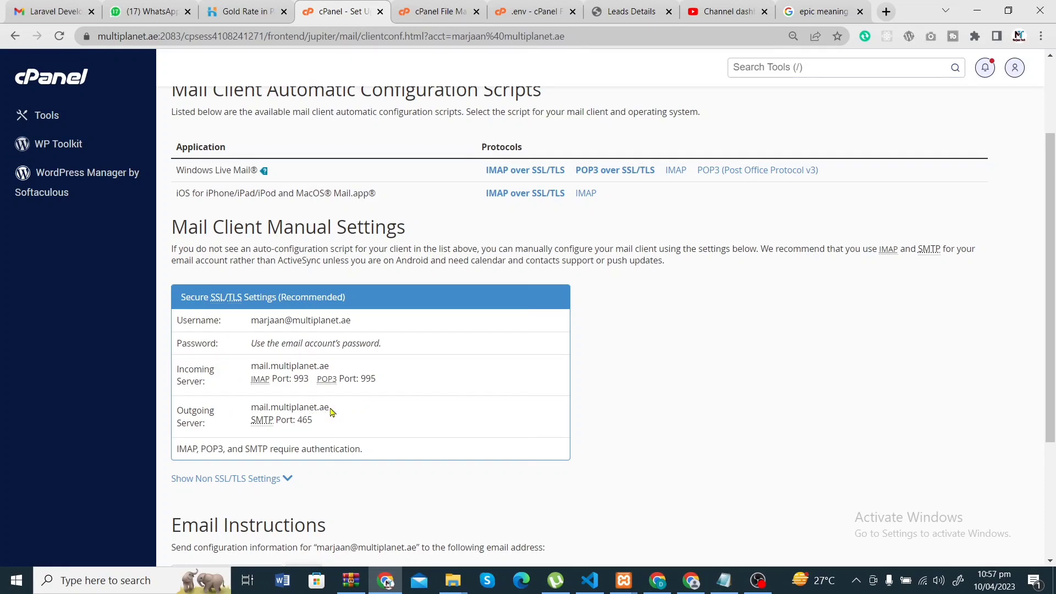
{"action": "left_click_drag", "start_coordinate": [330, 408], "coordinate": [256, 408]}
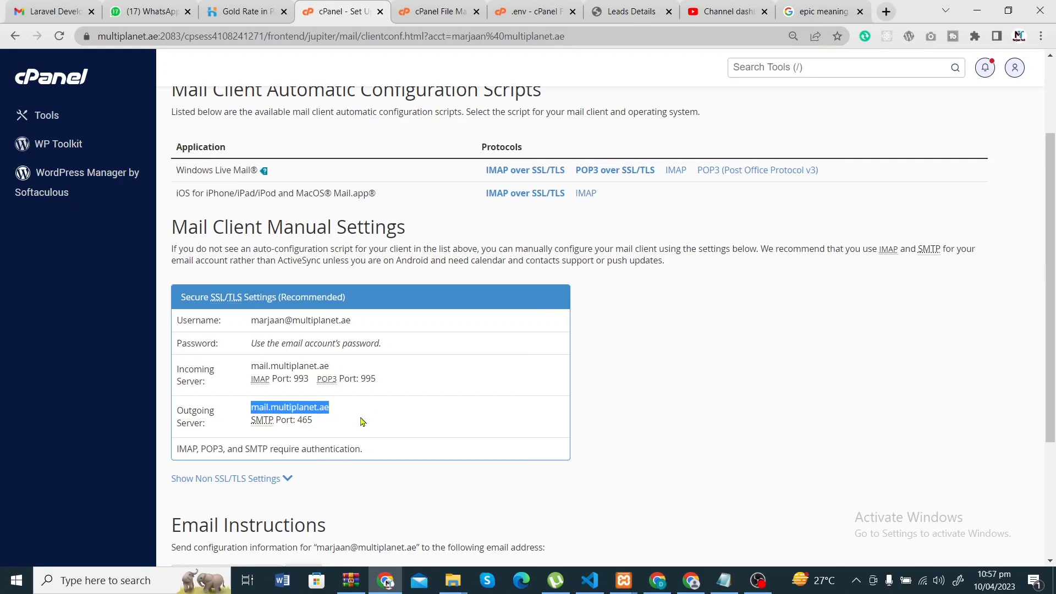
{"action": "left_click", "coordinate": [547, 11]}
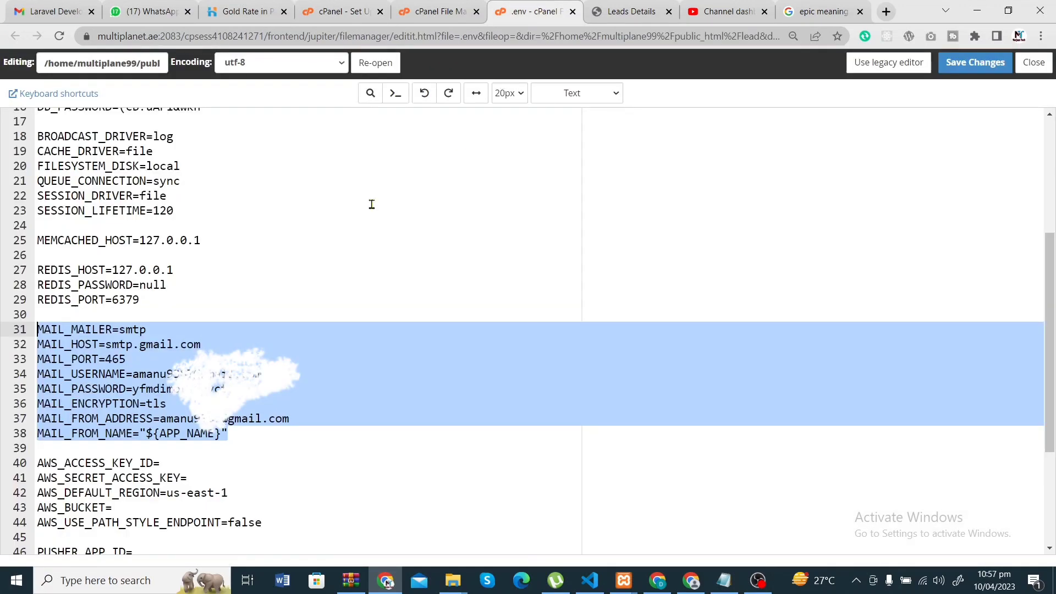
- Replace MAIL_HOST smtp.gmail.com with mail.multiplanet.ae in the .env file
{"action": "left_click", "coordinate": [210, 345]}
{"action": "key", "text": "BackSpace"}
{"action": "key", "text": "BackSpace"}
{"action": "key", "text": "BackSpace"}
{"action": "key", "text": "BackSpace"}
{"action": "key", "text": "BackSpace"}
{"action": "key", "text": "BackSpace"}
{"action": "key", "text": "BackSpace"}
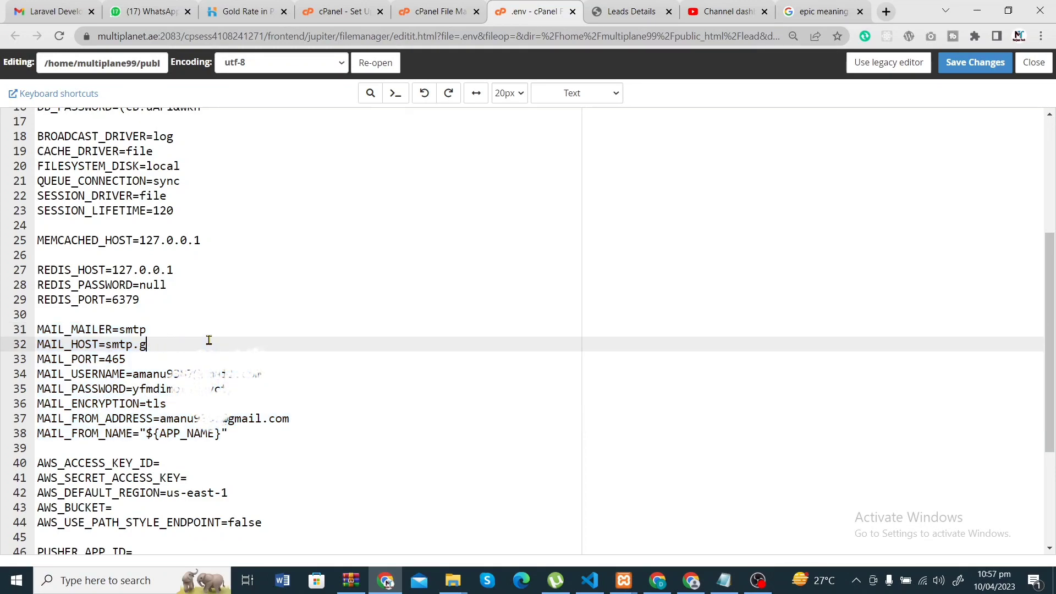
{"action": "key", "text": "BackSpace"}
{"action": "key", "text": "BackSpace"}
{"action": "key", "text": "BackSpace"}
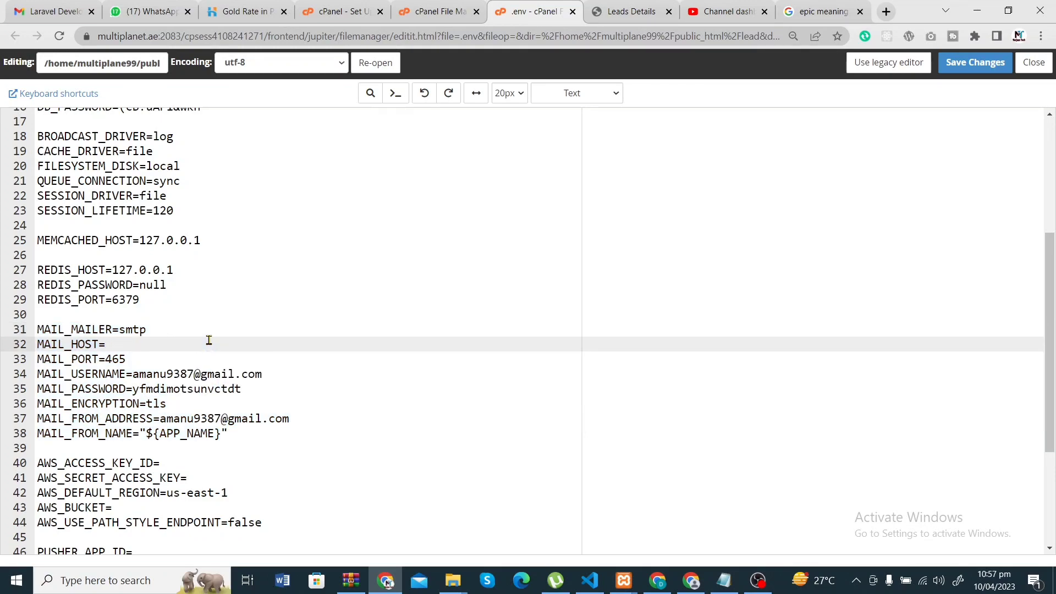
{"action": "type", "text": "mail.multiplanet.ae"}
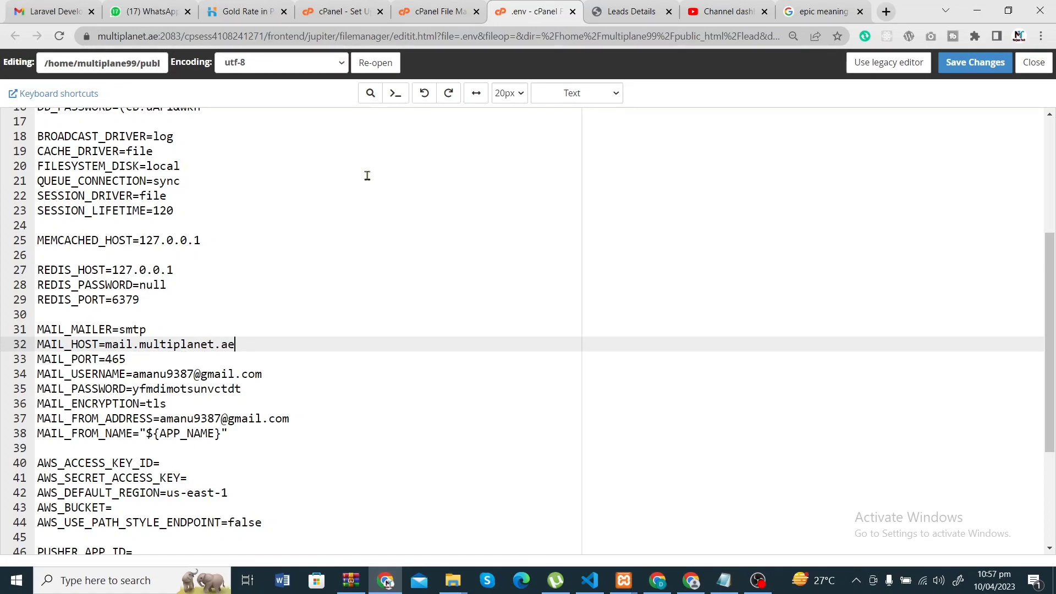
- Copy the new account's full username from the Secure SSL/TLS settings table
{"action": "left_click", "coordinate": [420, 6]}
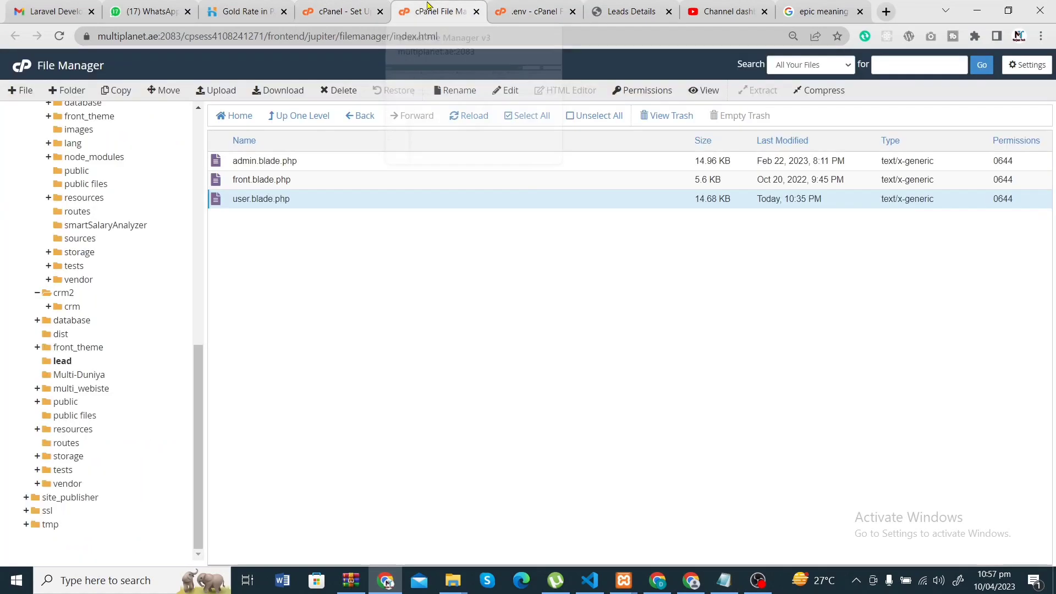
{"action": "left_click", "coordinate": [347, 10]}
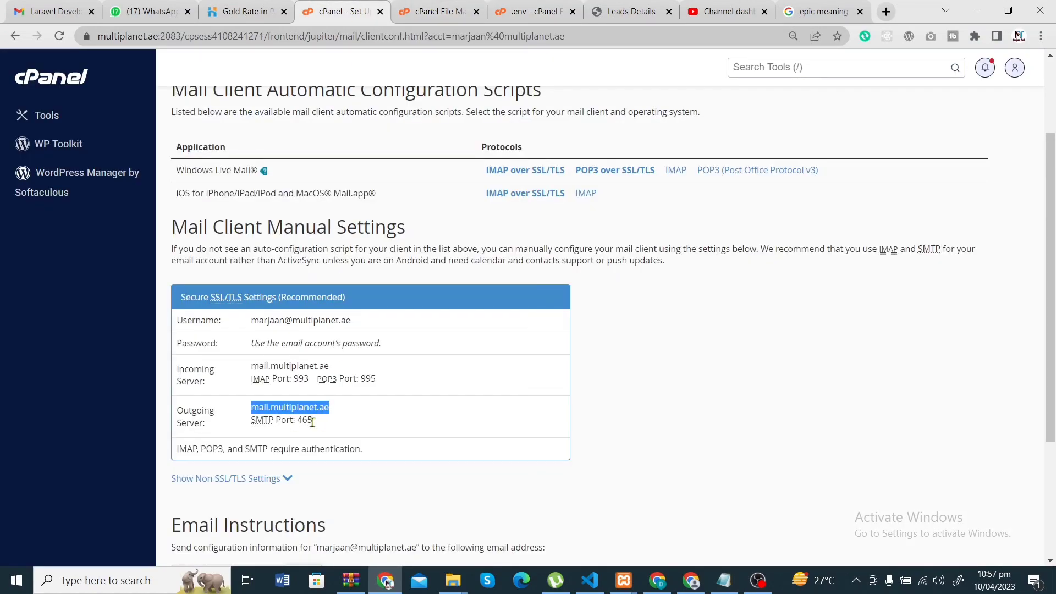
{"action": "scroll", "coordinate": [312, 422], "scroll_direction": "down", "scroll_amount": 1}
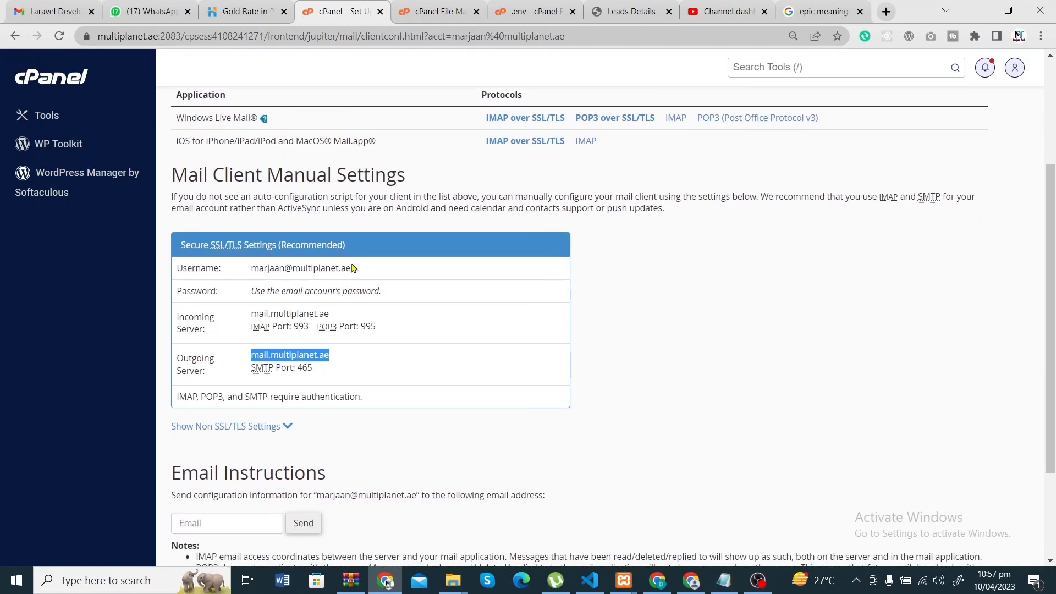
{"action": "left_click_drag", "start_coordinate": [352, 268], "coordinate": [255, 269]}
{"action": "key", "text": "ctrl+c"}
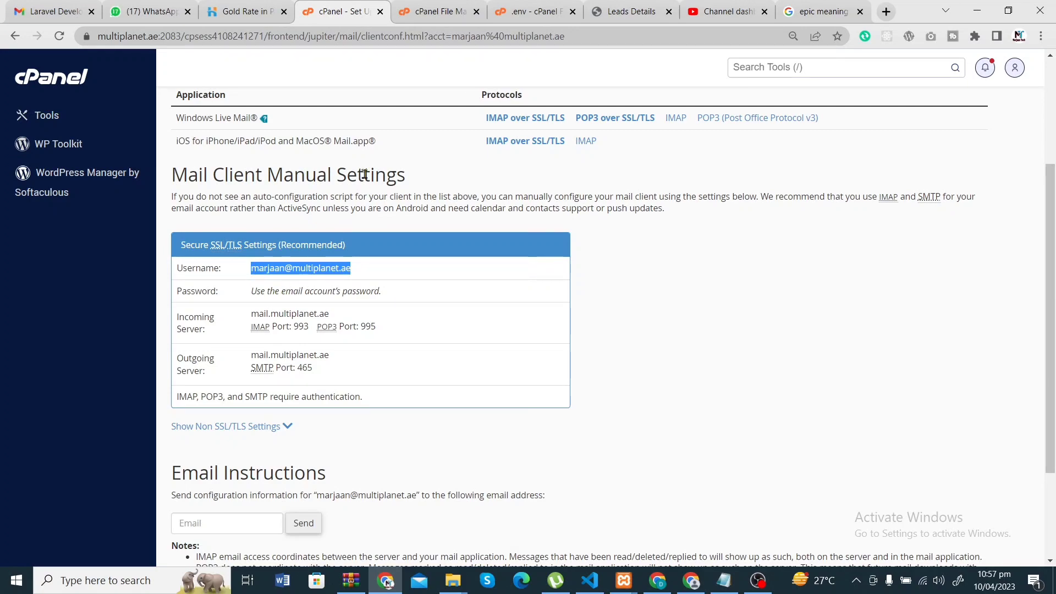
- Replace the old Gmail address in MAIL_USERNAME with the new multiplanet.ae account address
{"action": "left_click", "coordinate": [517, 7]}
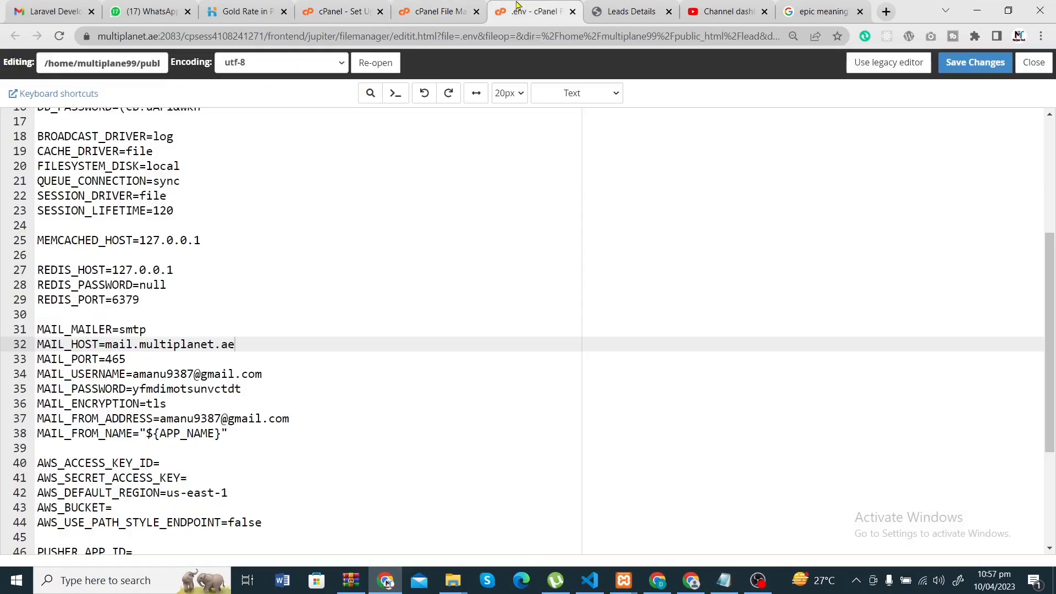
{"action": "left_click", "coordinate": [276, 373]}
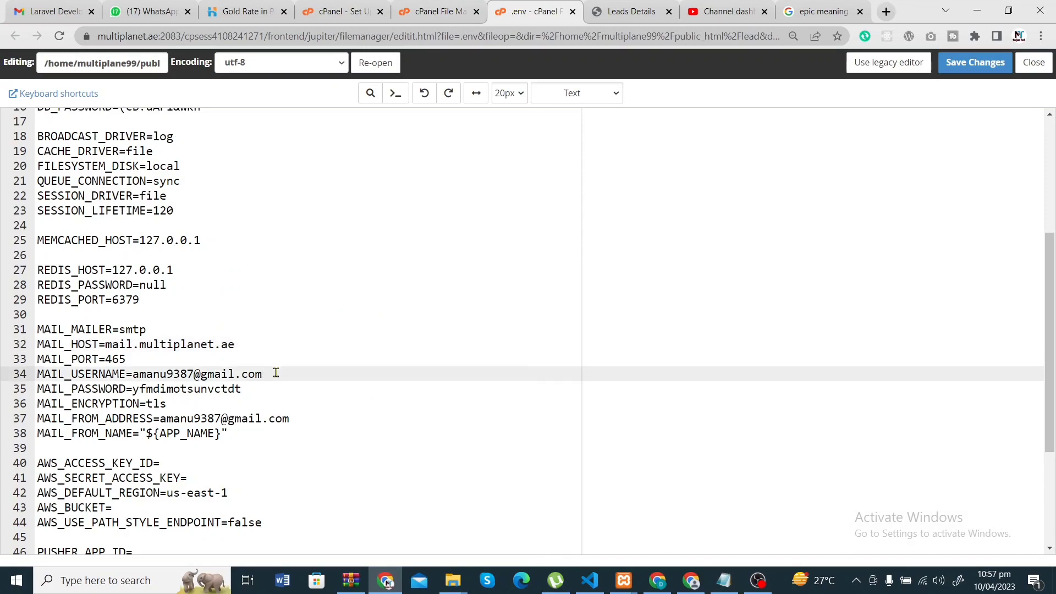
{"action": "key", "text": "BackSpace"}
{"action": "key", "text": "BackSpace"}
{"action": "key", "text": "BackSpace"}
{"action": "key", "text": "BackSpace"}
{"action": "key", "text": "BackSpace"}
{"action": "key", "text": "BackSpace"}
{"action": "key", "text": "BackSpace"}
{"action": "key", "text": "BackSpace"}
{"action": "key", "text": "BackSpace"}
{"action": "key", "text": "BackSpace"}
{"action": "key", "text": "BackSpace"}
{"action": "key", "text": "BackSpace"}
{"action": "key", "text": "BackSpace"}
{"action": "key", "text": "BackSpace"}
{"action": "key", "text": "BackSpace"}
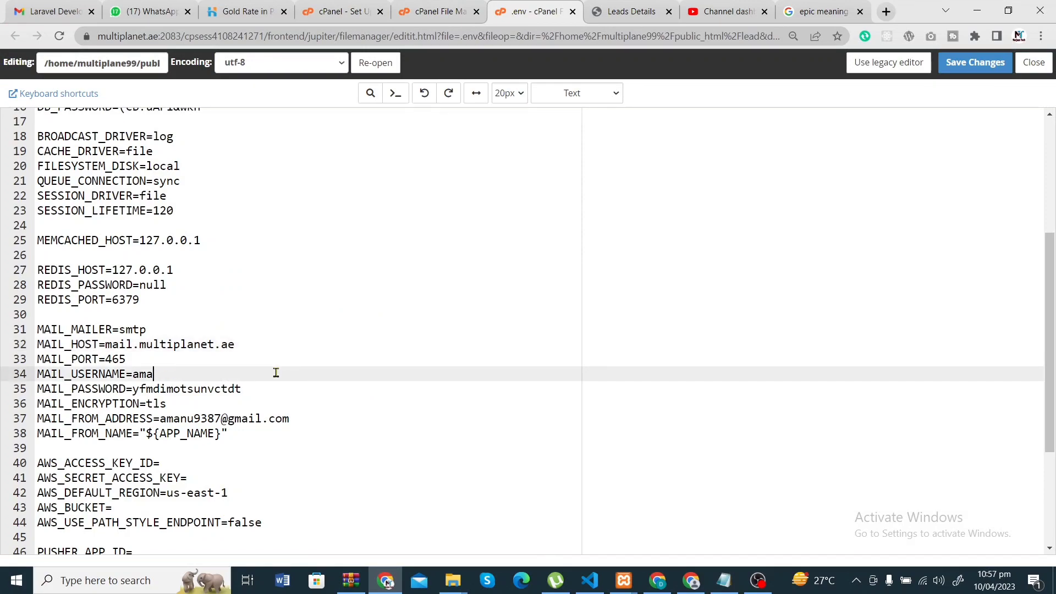
{"action": "key", "text": "ctrl+v"}
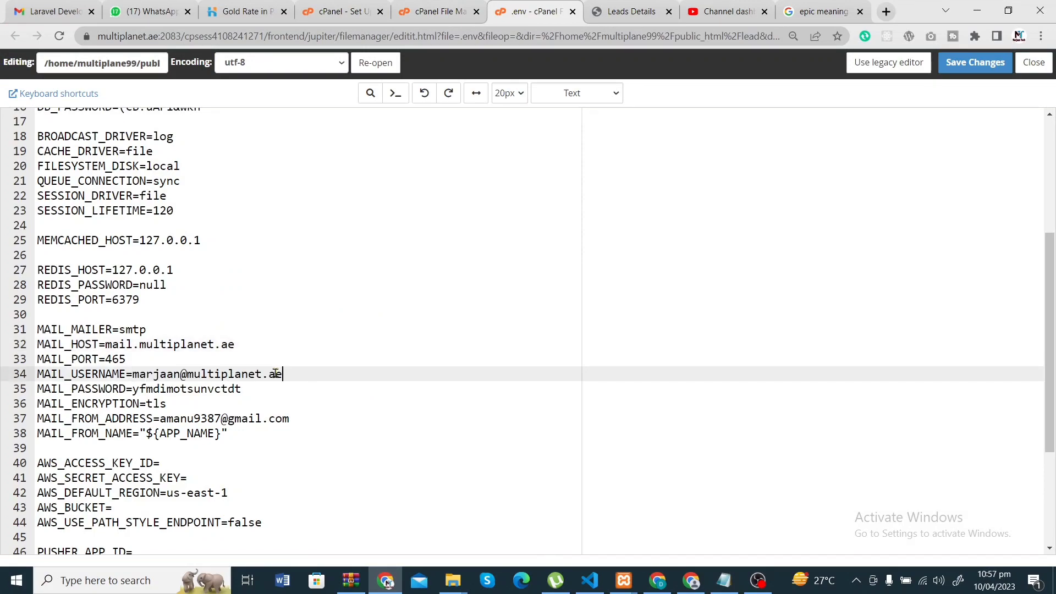
{"action": "left_click", "coordinate": [242, 388]}
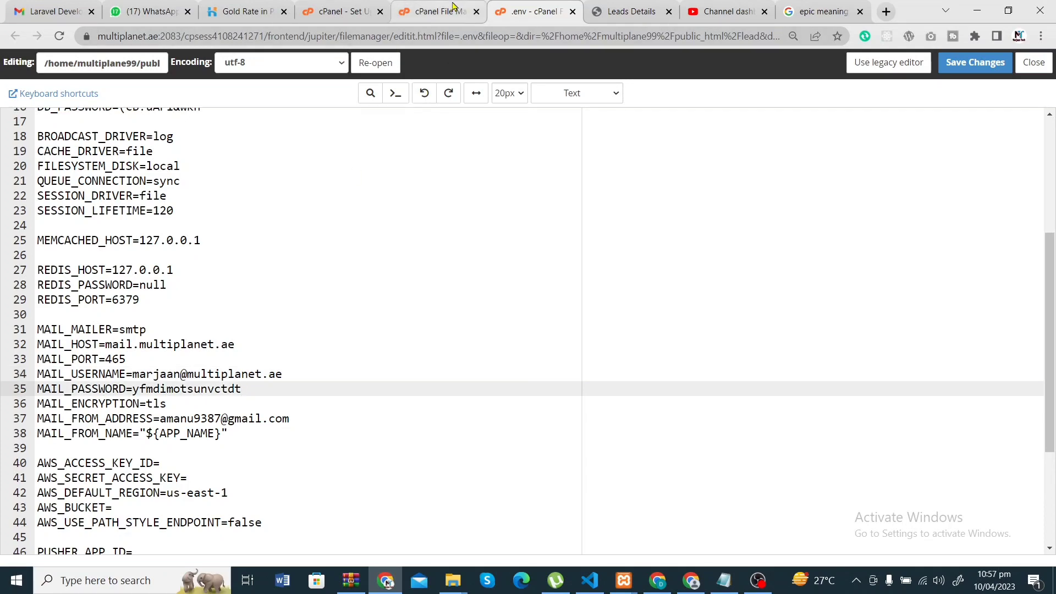
- Recheck the mail client settings, then select the new username value on line 34
{"action": "left_click", "coordinate": [437, 11]}
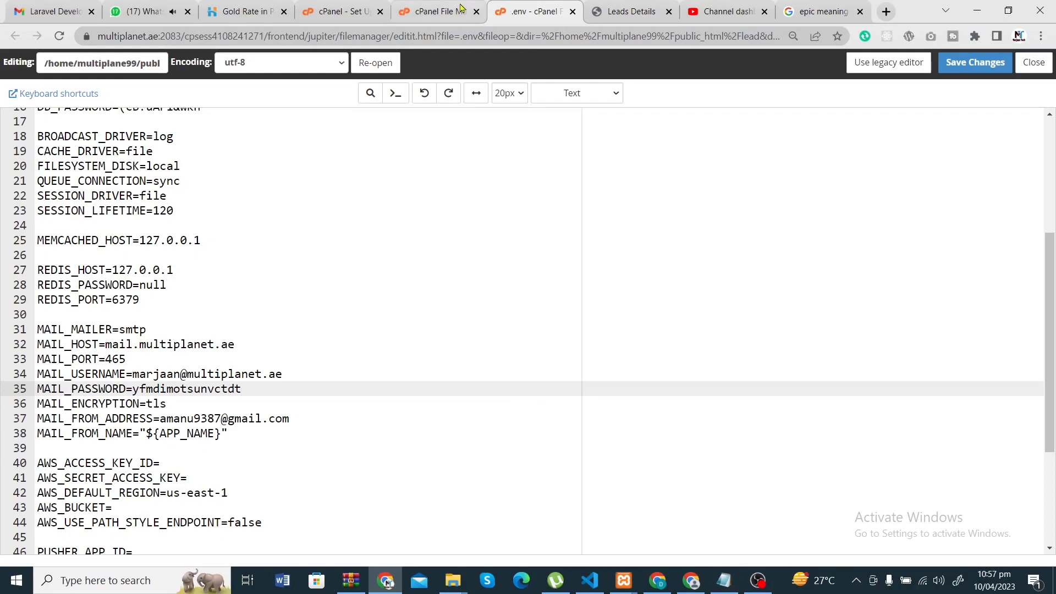
{"action": "left_click", "coordinate": [450, 11]}
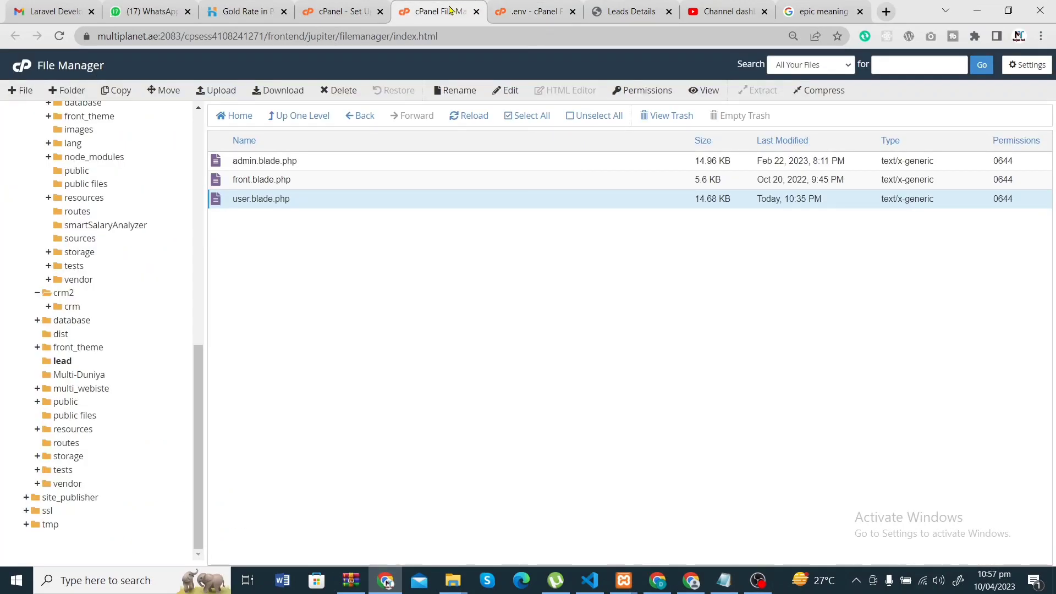
{"action": "left_click", "coordinate": [342, 11]}
{"action": "scroll", "coordinate": [299, 371], "scroll_direction": "down", "scroll_amount": 3}
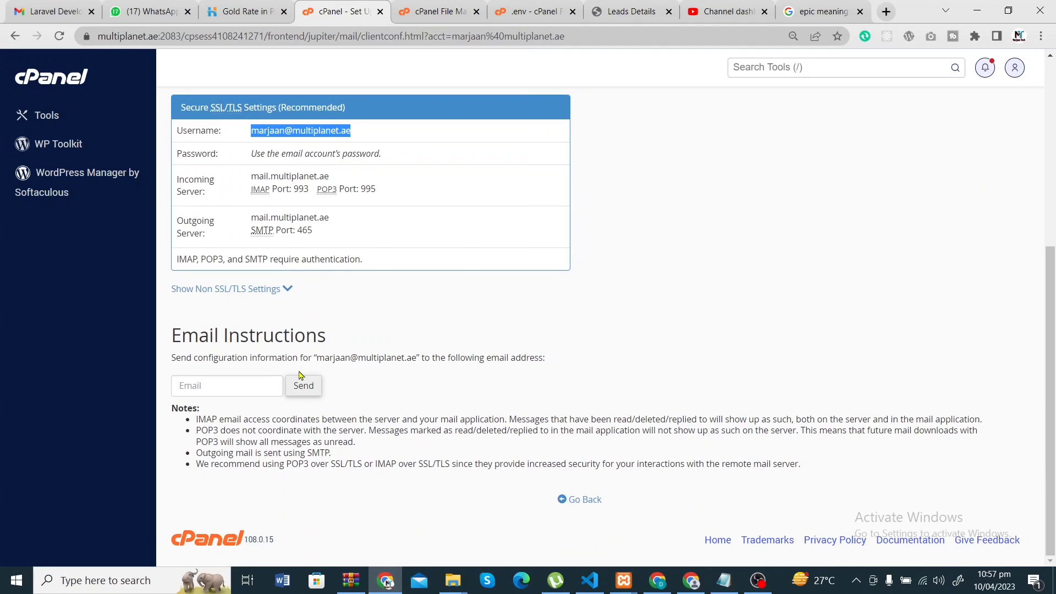
{"action": "left_click", "coordinate": [511, 14]}
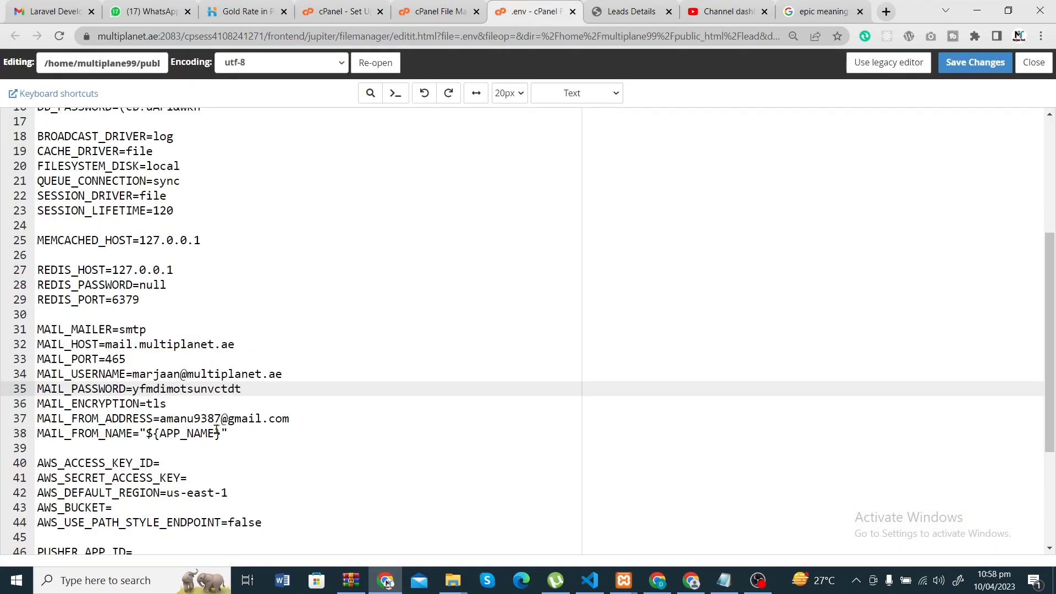
{"action": "left_click", "coordinate": [203, 391]}
{"action": "left_click_drag", "start_coordinate": [286, 373], "coordinate": [134, 375]}
{"action": "key", "text": "ctrl+c"}
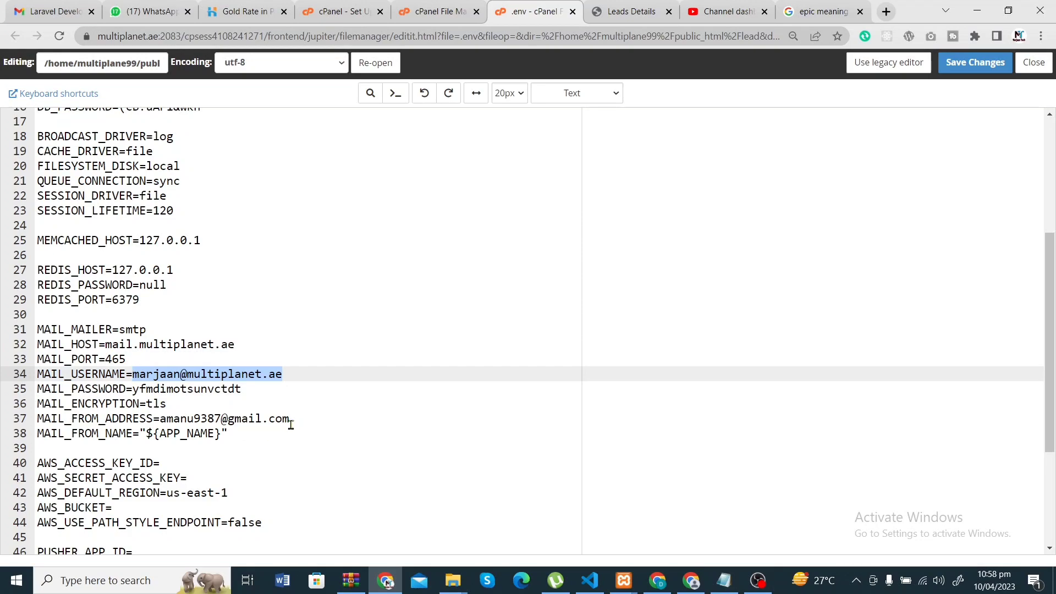
- Paste the new account address into MAIL_FROM_ADDRESS in place of the old sender
{"action": "left_click_drag", "start_coordinate": [291, 424], "coordinate": [162, 422]}
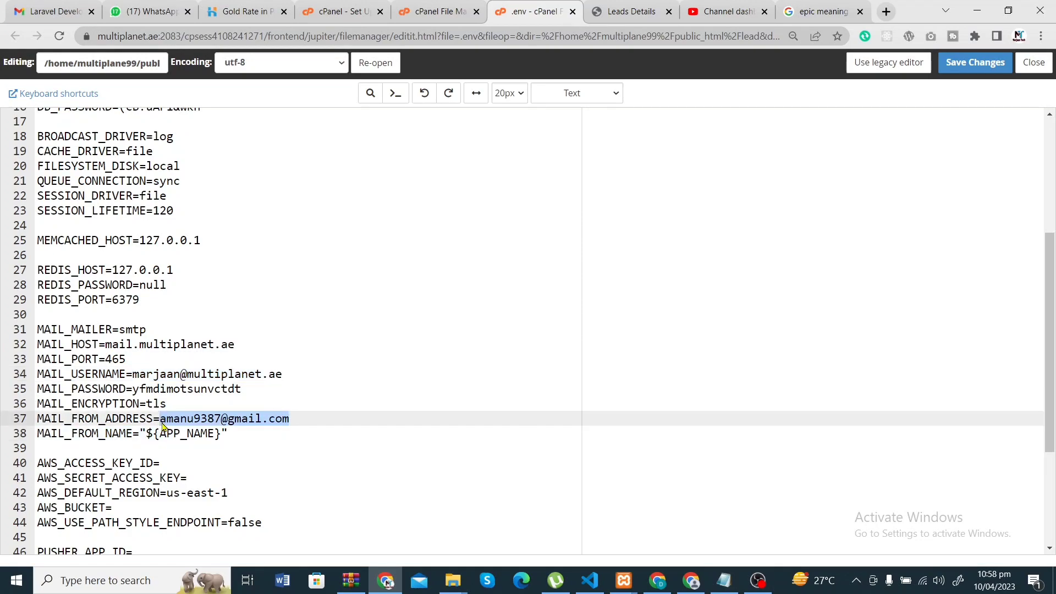
{"action": "key", "text": "ctrl+v"}
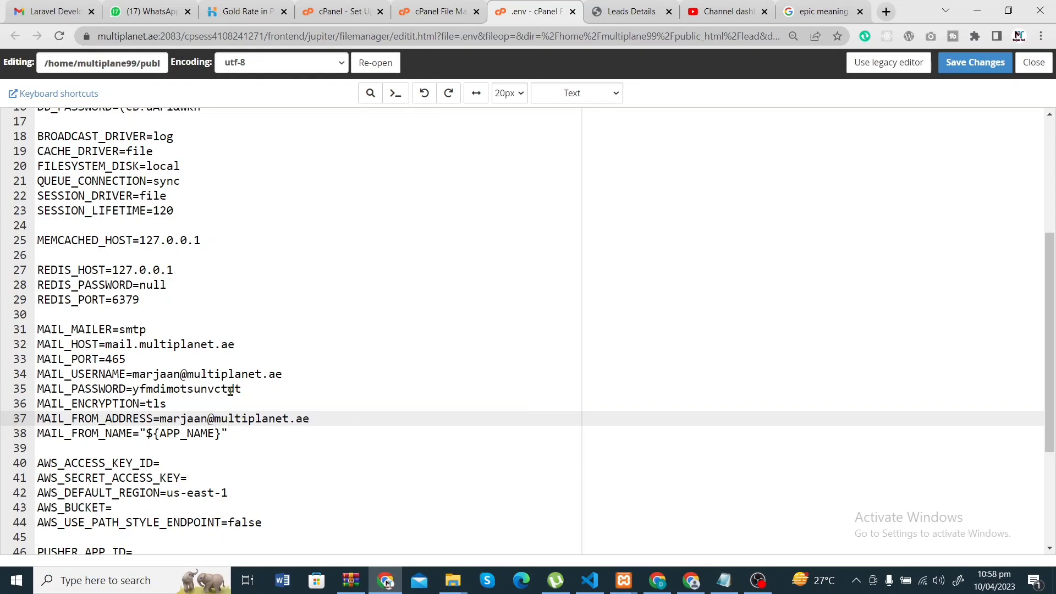
{"action": "left_click", "coordinate": [241, 421]}
{"action": "left_click", "coordinate": [198, 434]}
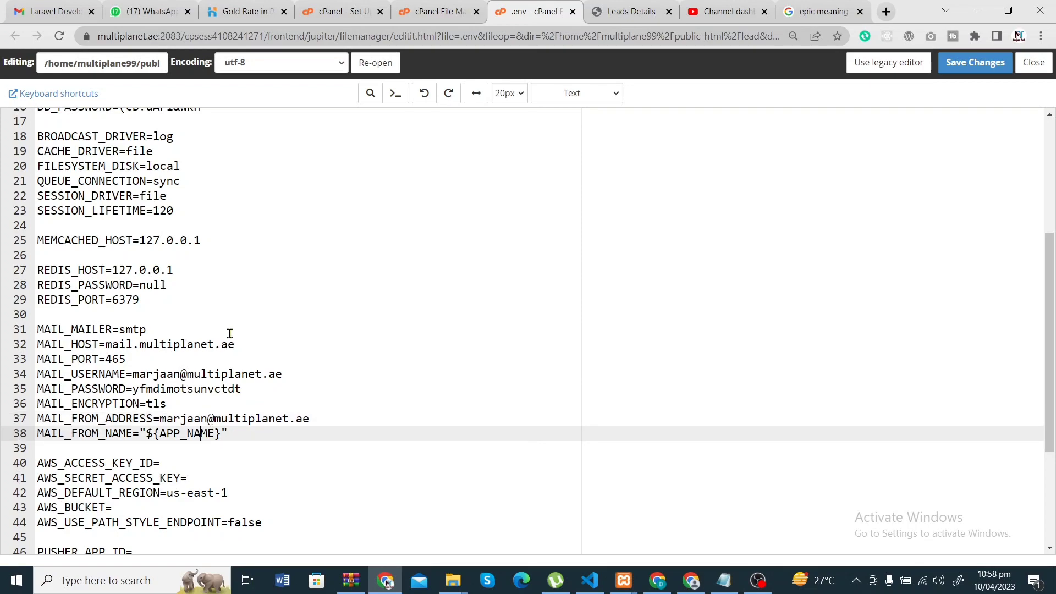
{"action": "scroll", "coordinate": [230, 333], "scroll_direction": "up", "scroll_amount": 5}
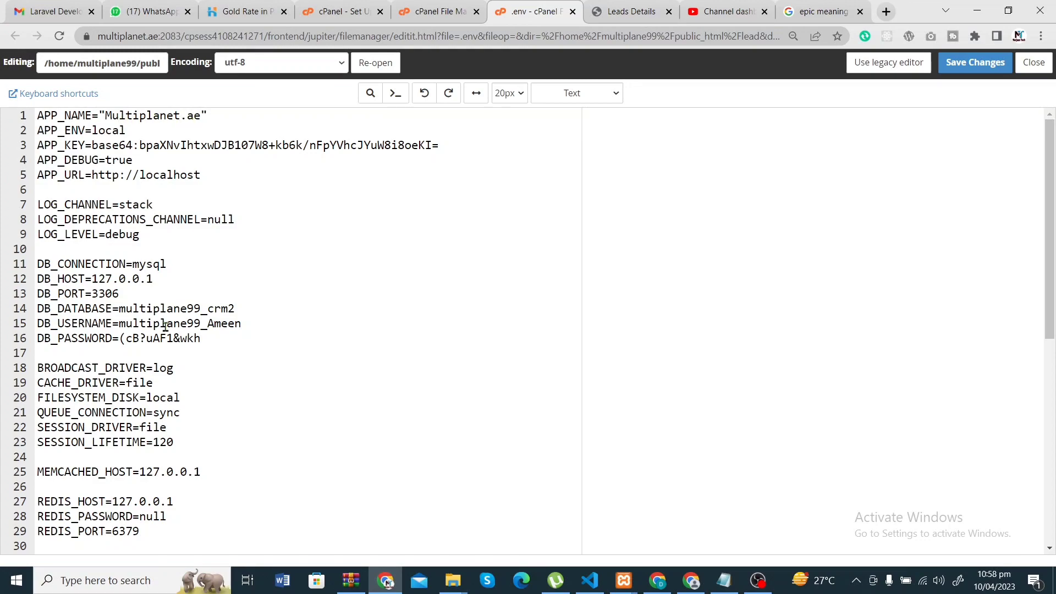
{"action": "scroll", "coordinate": [165, 327], "scroll_direction": "down", "scroll_amount": 2}
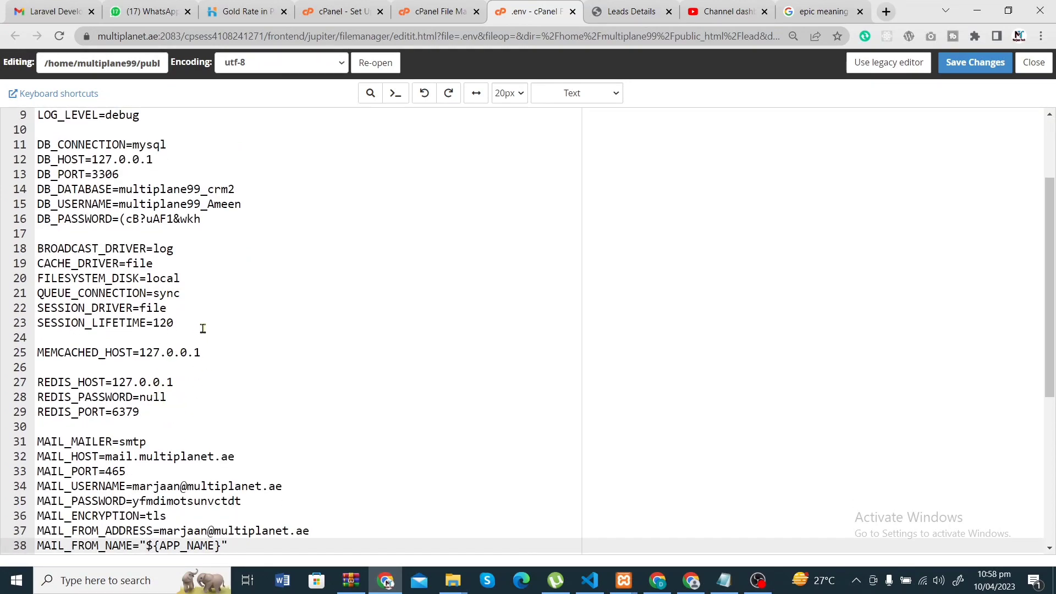
{"action": "scroll", "coordinate": [203, 329], "scroll_direction": "down", "scroll_amount": 1}
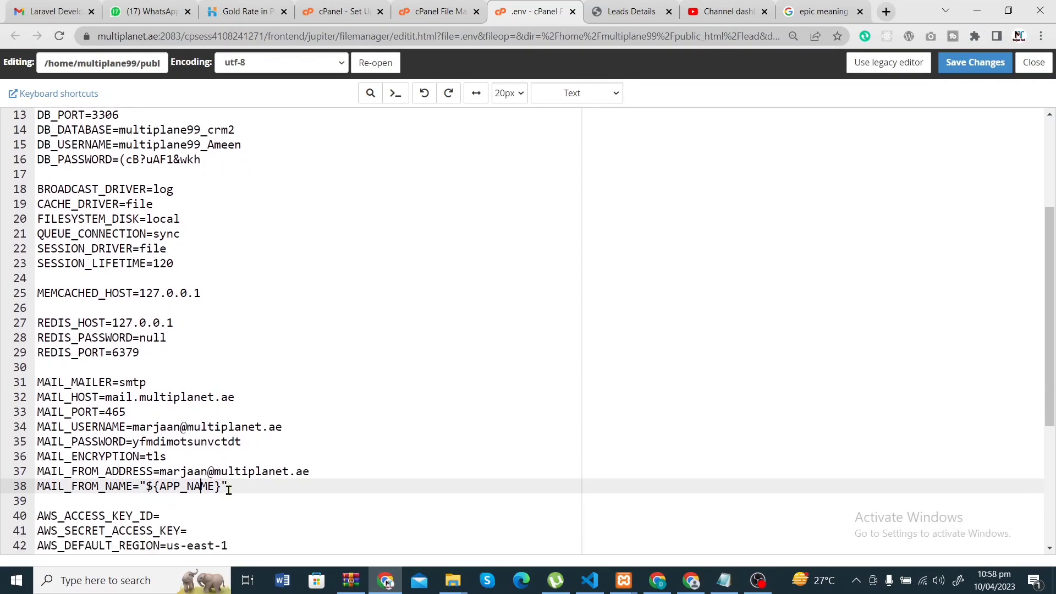
- Replace MAIL_PASSWORD with the new mailbox's password and save the .env file
{"action": "left_click_drag", "start_coordinate": [166, 441], "coordinate": [246, 443]}
{"action": "key", "text": "BackSpace"}
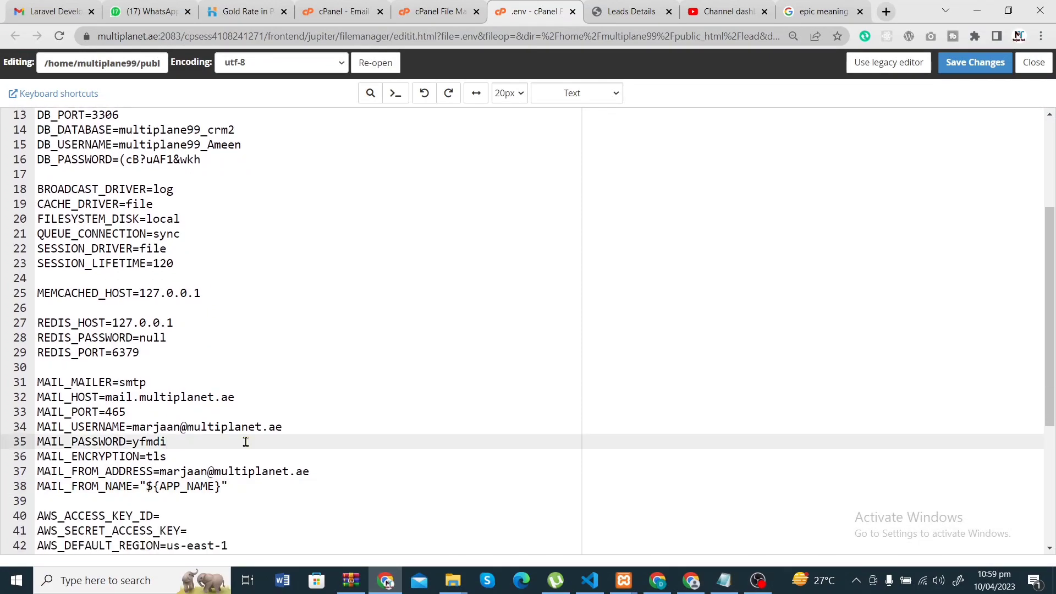
{"action": "key", "text": "BackSpace"}
{"action": "key", "text": "BackSpace"}
{"action": "key", "text": "BackSpace"}
{"action": "key", "text": "ctrl+v"}
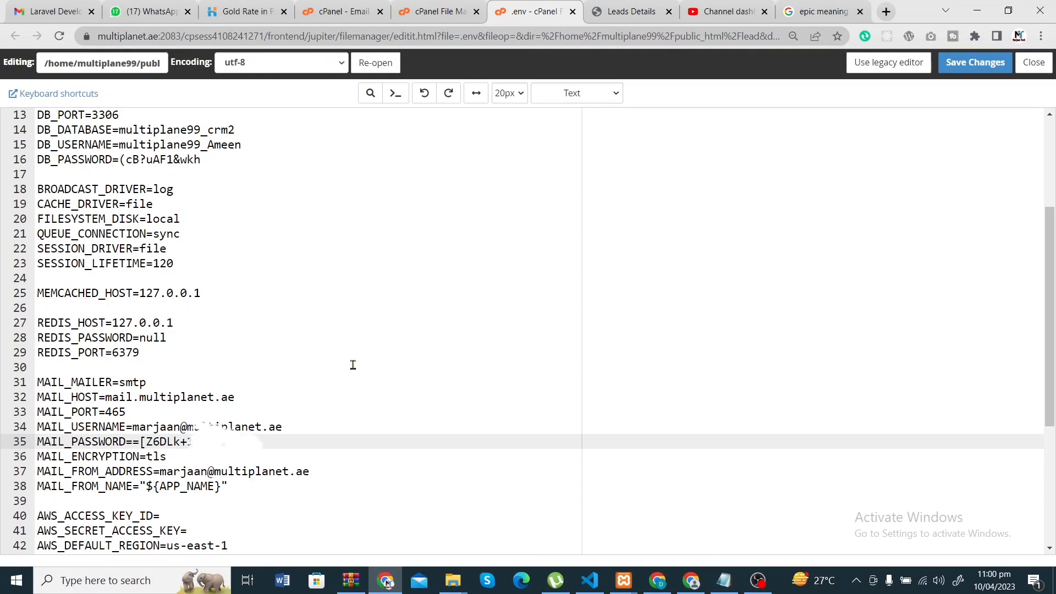
{"action": "left_click", "coordinate": [965, 64]}
{"action": "left_click", "coordinate": [600, 115]}
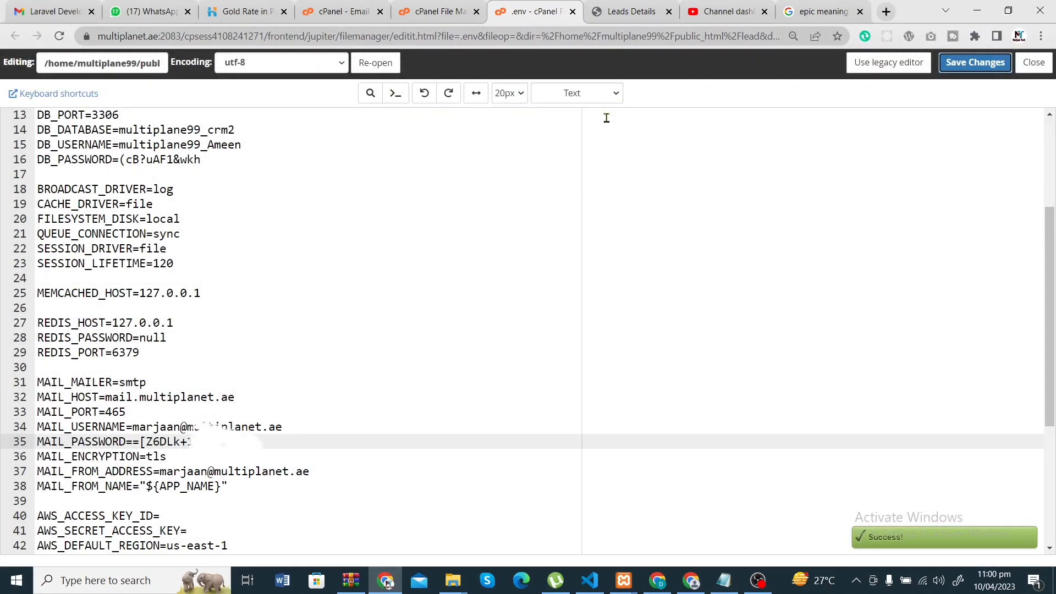
- Add a VILLA, 5 BHK test lead with autofilled details and save it
{"action": "left_click", "coordinate": [651, 10]}
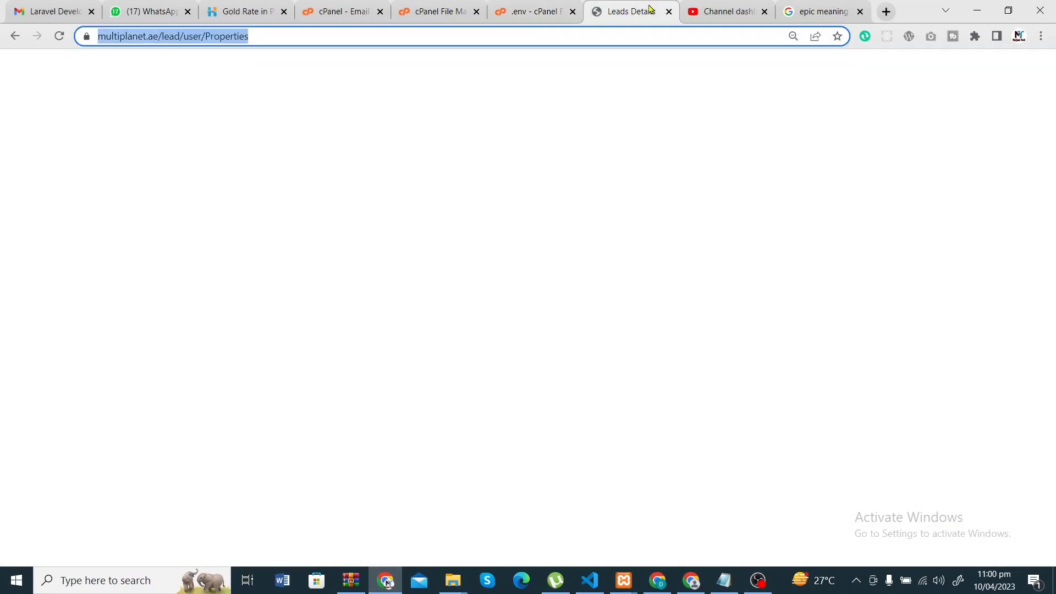
{"action": "left_click", "coordinate": [658, 580]}
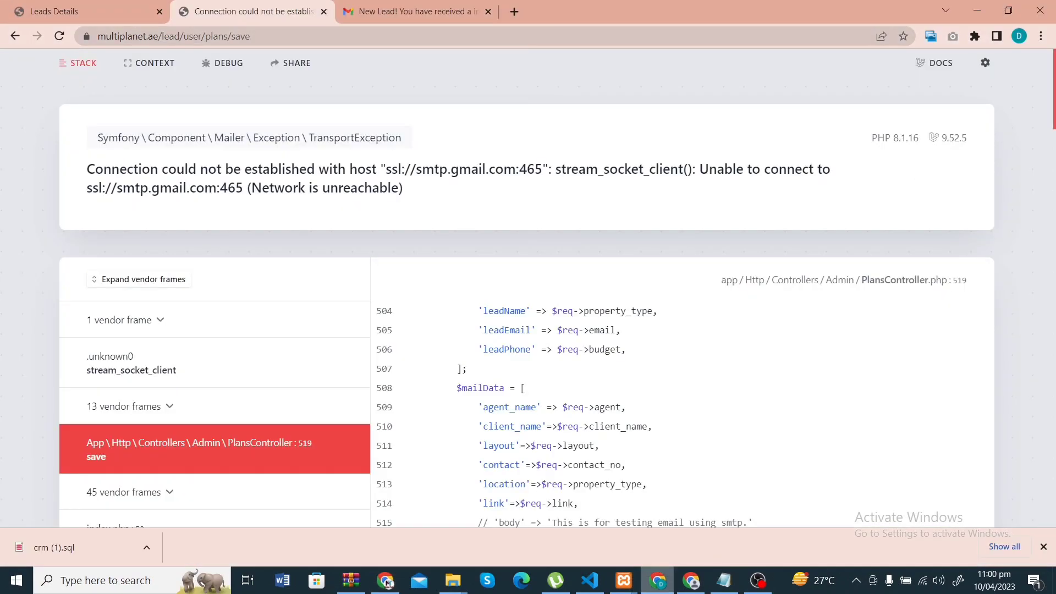
{"action": "key", "text": "alt+Left"}
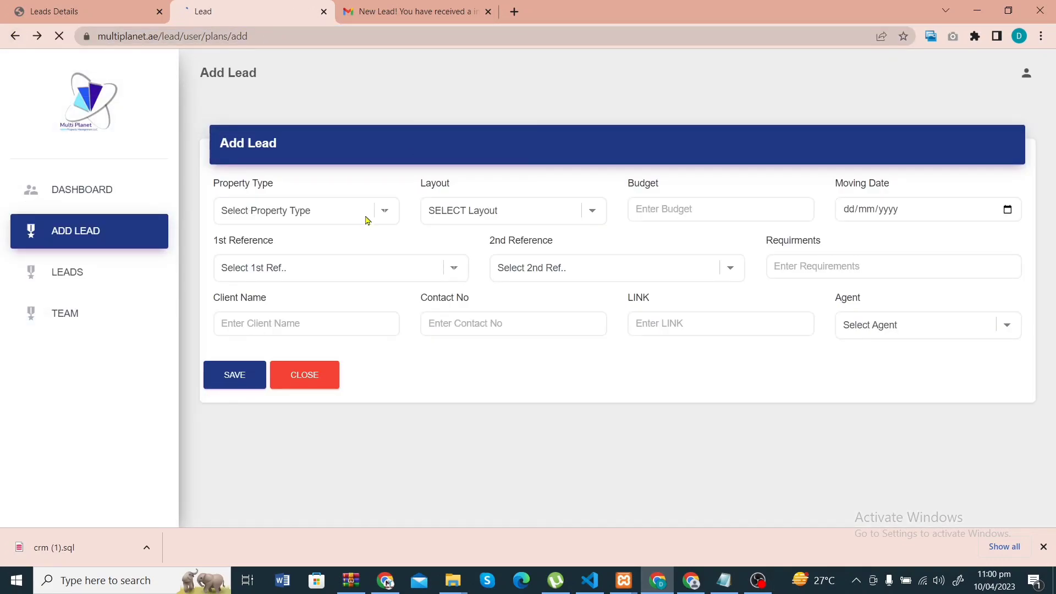
{"action": "left_click", "coordinate": [367, 220]}
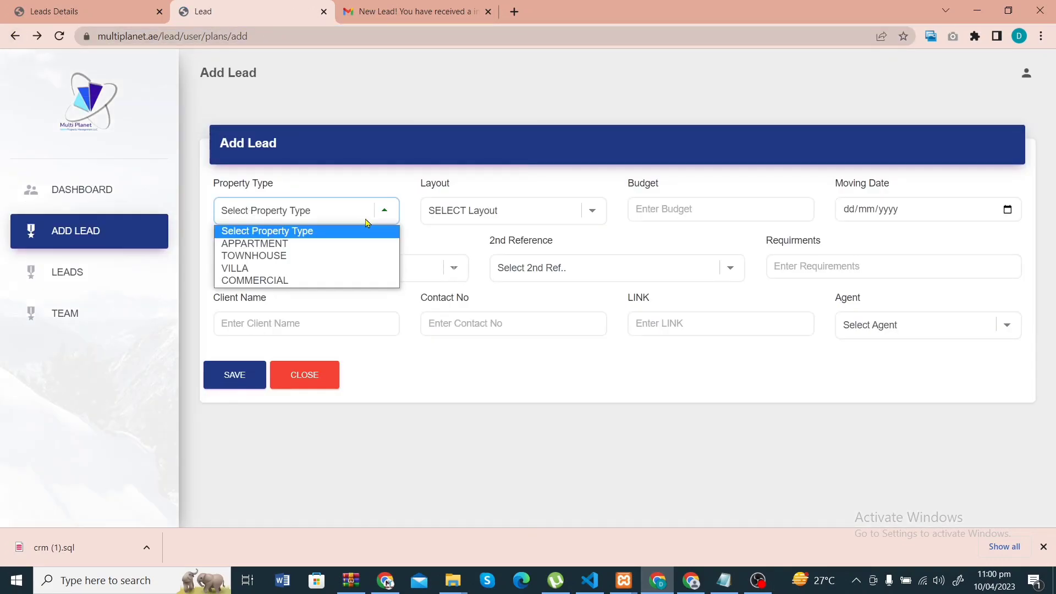
{"action": "left_click", "coordinate": [343, 270]}
{"action": "left_click", "coordinate": [511, 204]}
{"action": "left_click", "coordinate": [493, 306]}
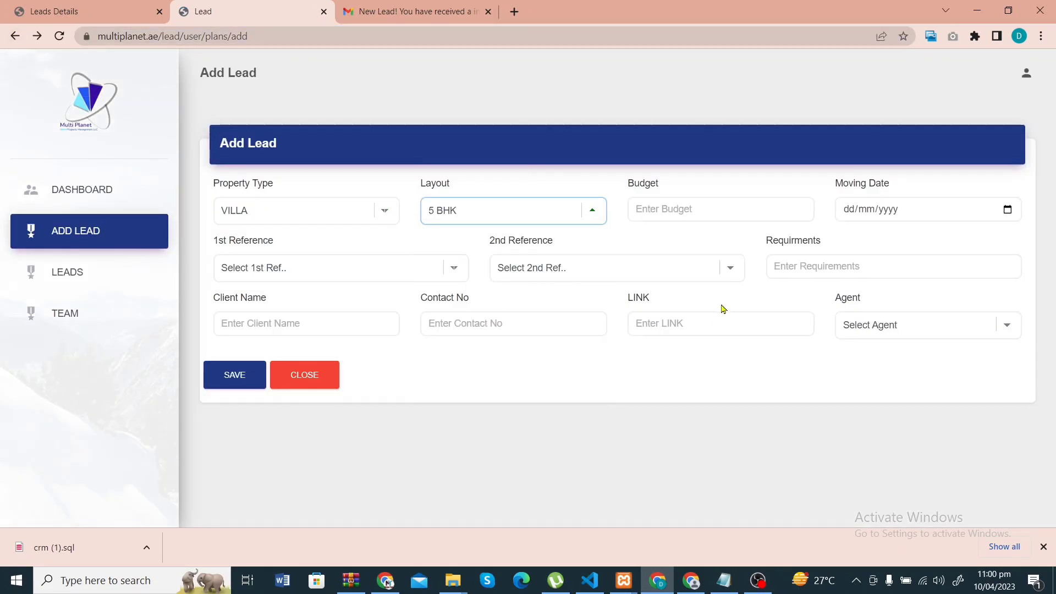
{"action": "left_click", "coordinate": [713, 319]}
{"action": "left_click", "coordinate": [743, 358]}
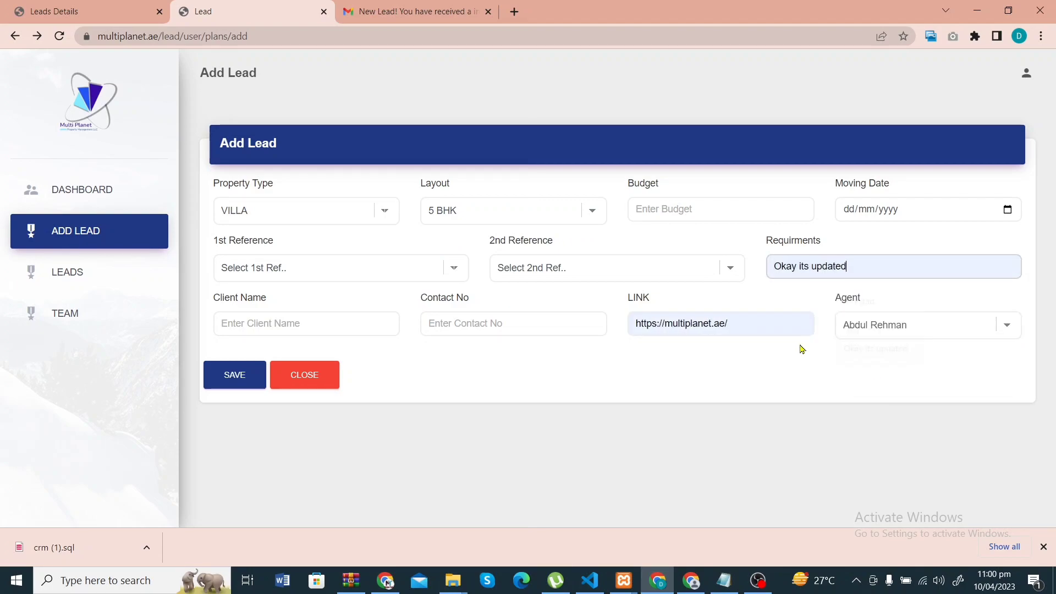
{"action": "left_click", "coordinate": [234, 376]}
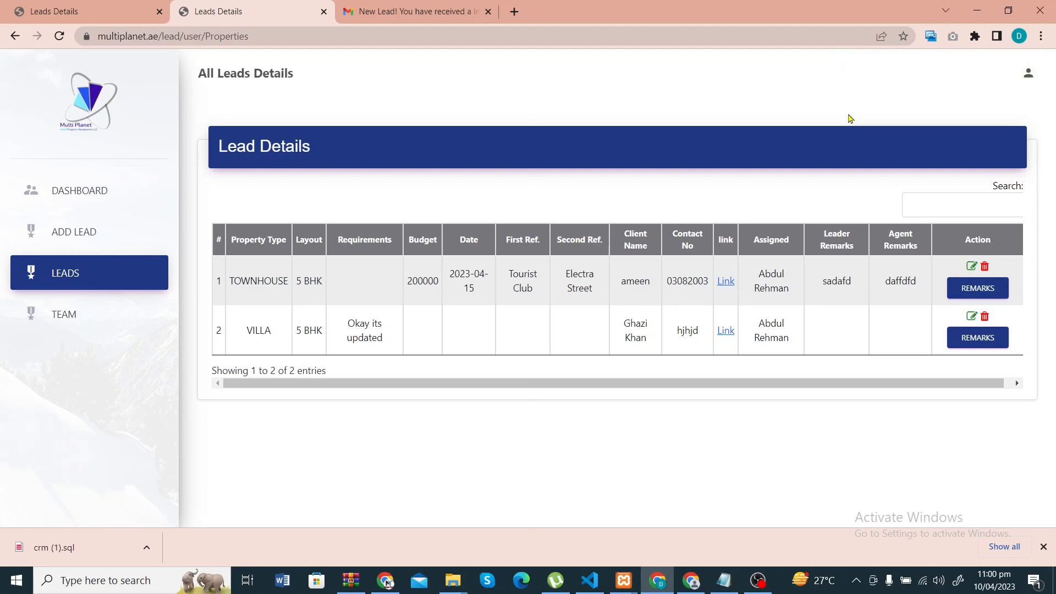
- Open the 11:00 PM 'New Lead!' inquiry email from Multiplanet.ae in Gmail
{"action": "left_click", "coordinate": [414, 11]}
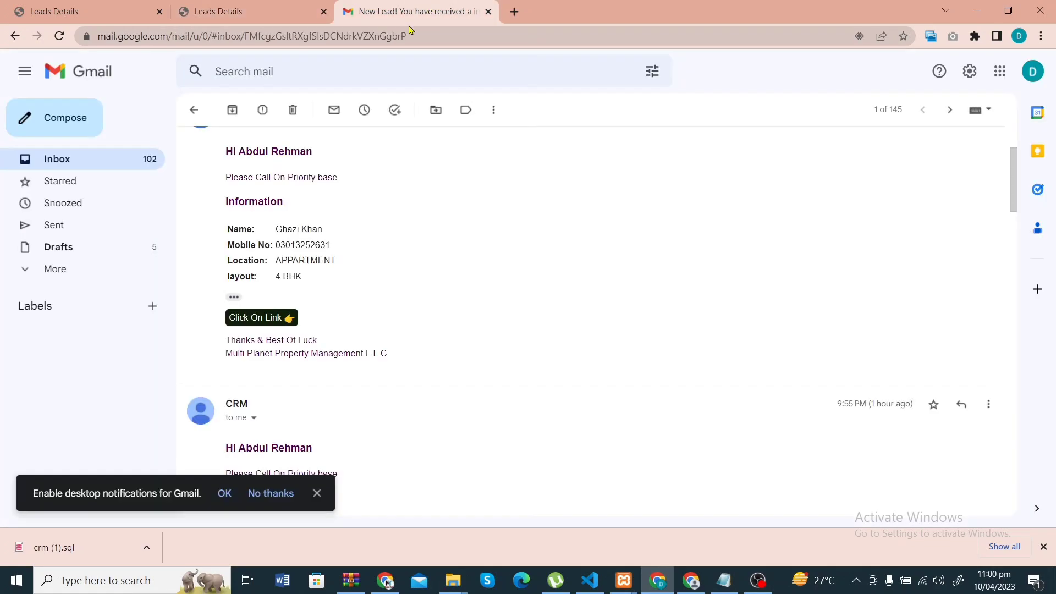
{"action": "left_click", "coordinate": [80, 160]}
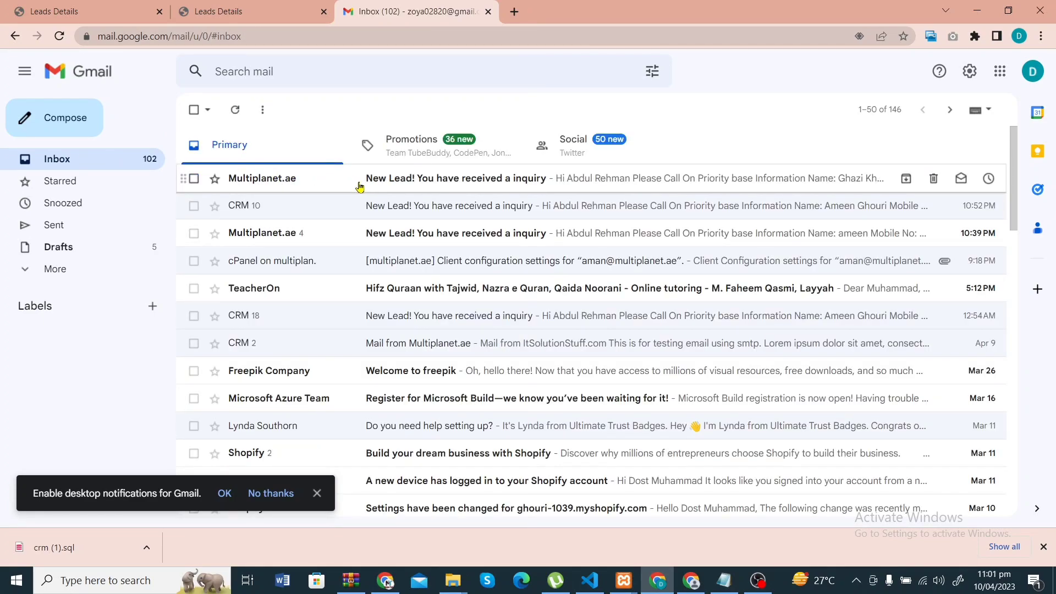
{"action": "left_click", "coordinate": [425, 183]}
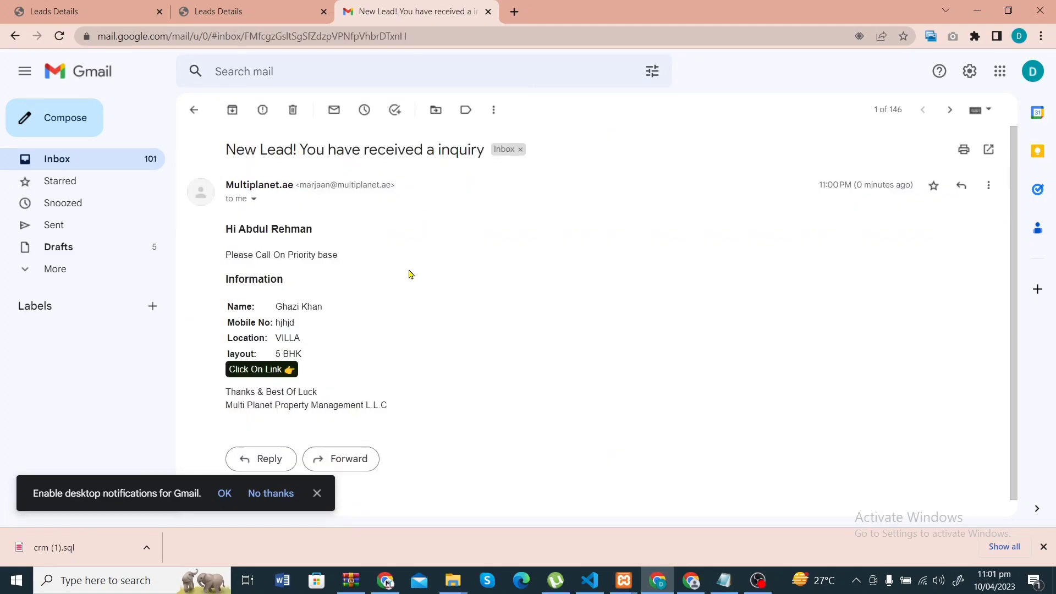
{"action": "scroll", "coordinate": [408, 274], "scroll_direction": "down", "scroll_amount": 1}
{"action": "scroll", "coordinate": [409, 274], "scroll_direction": "up", "scroll_amount": 1}
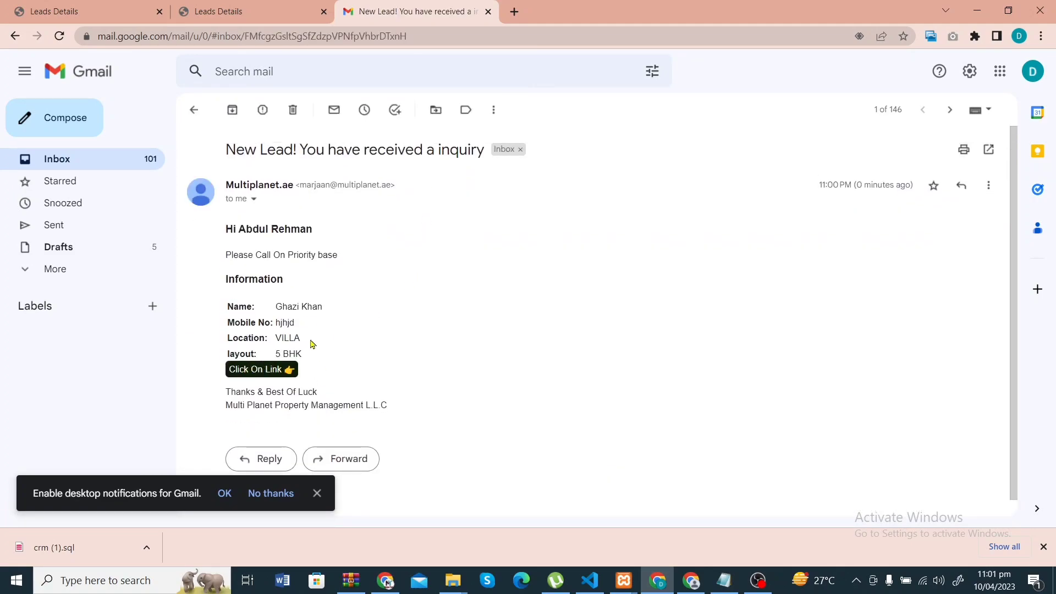
{"action": "scroll", "coordinate": [316, 303], "scroll_direction": "down", "scroll_amount": 1}
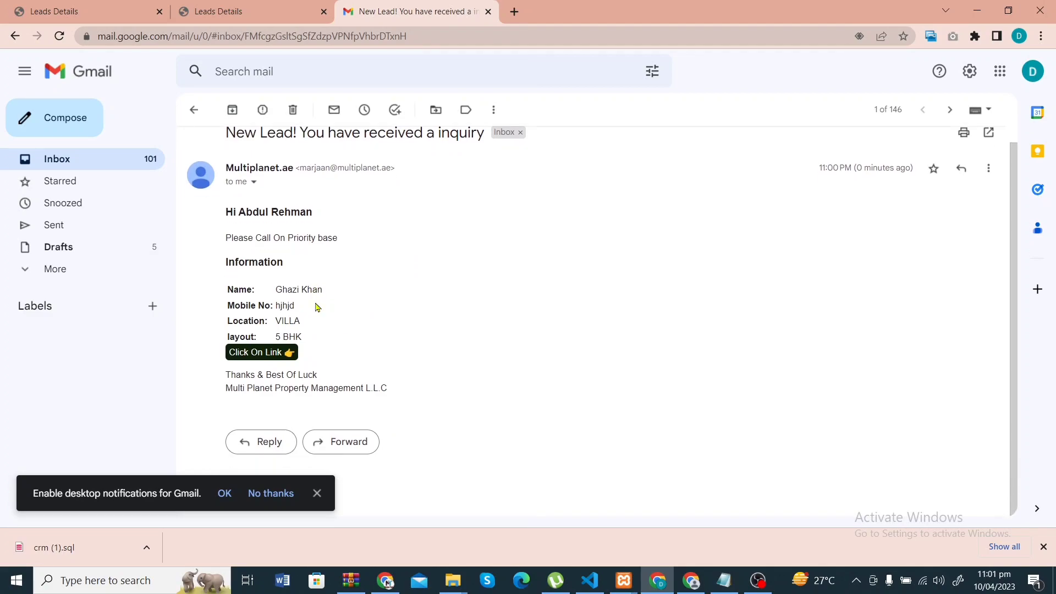
- Check the Spam folder, then return to the Gmail inbox
{"action": "left_click", "coordinate": [95, 270]}
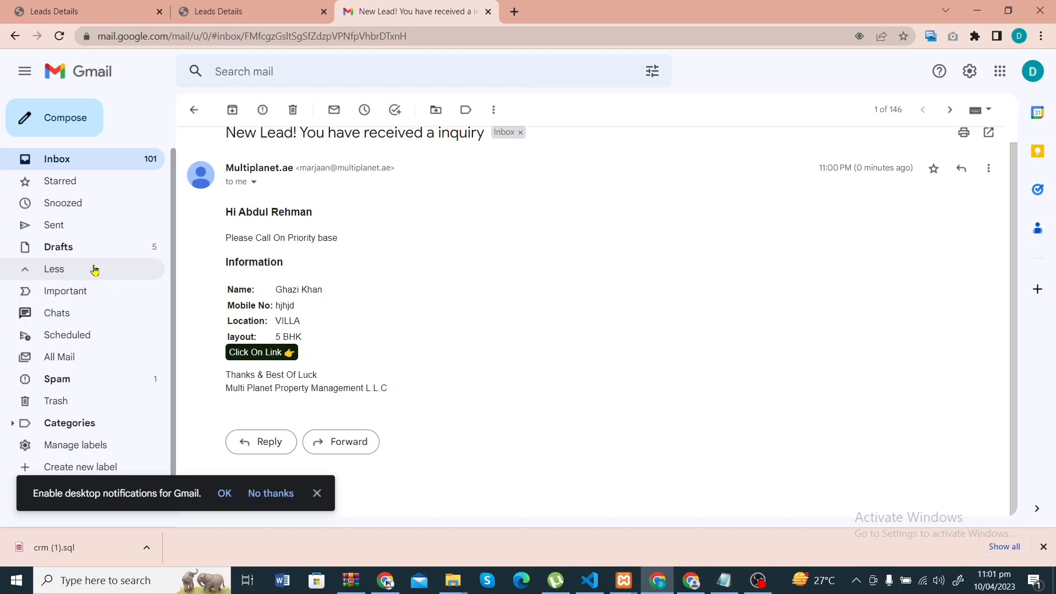
{"action": "left_click", "coordinate": [82, 380]}
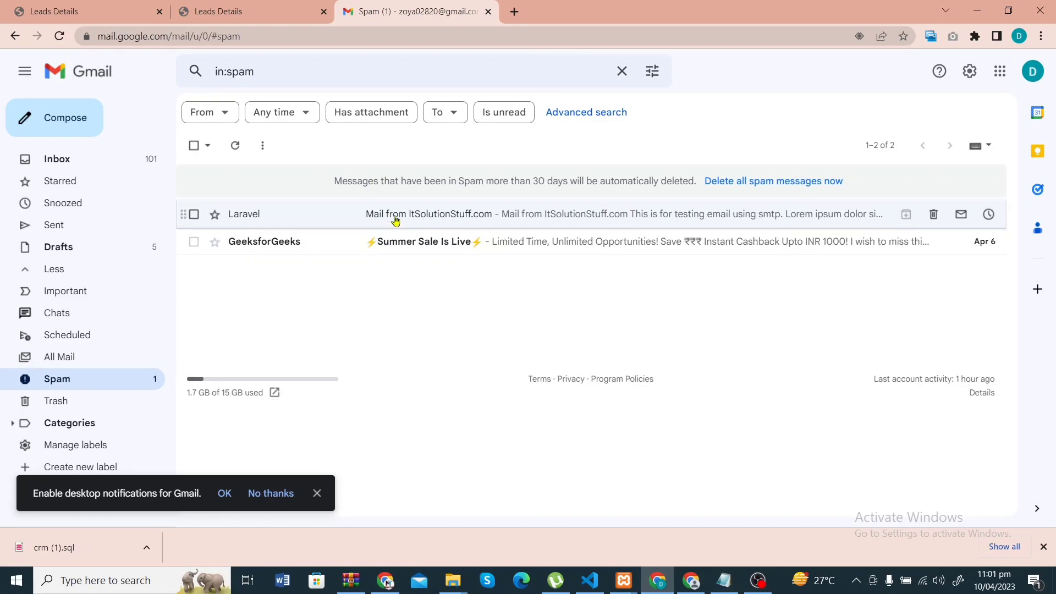
{"action": "left_click", "coordinate": [88, 159]}
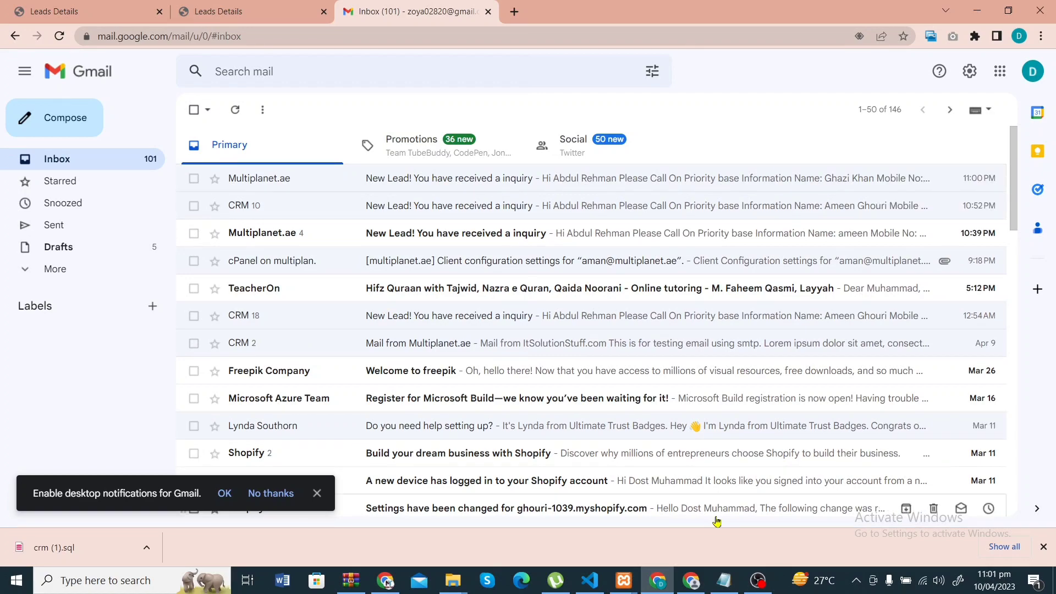
{"action": "mouse_move", "coordinate": [758, 582]}
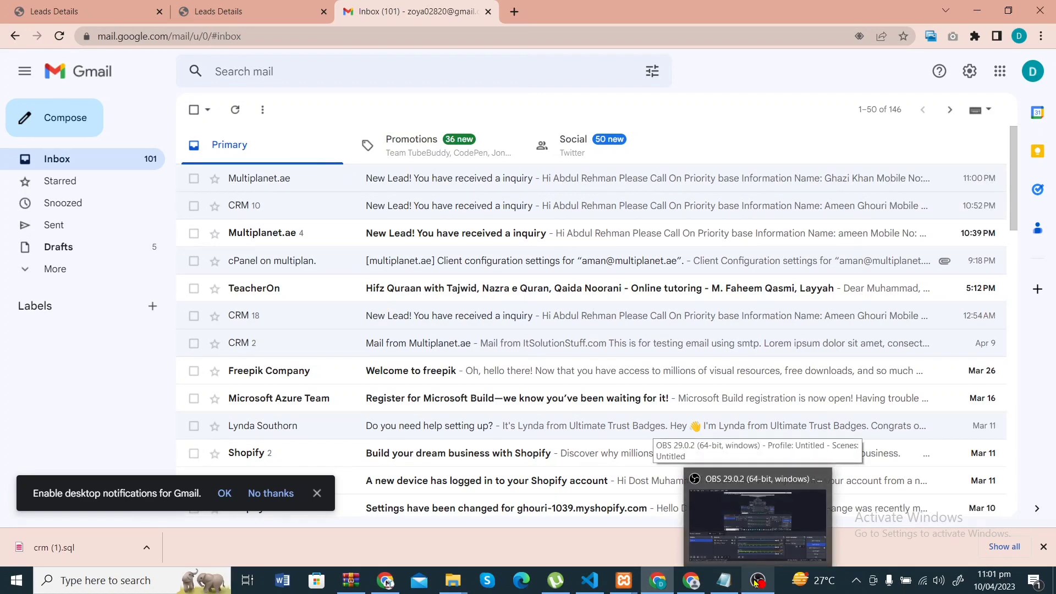
{"action": "mouse_move", "coordinate": [724, 582]}
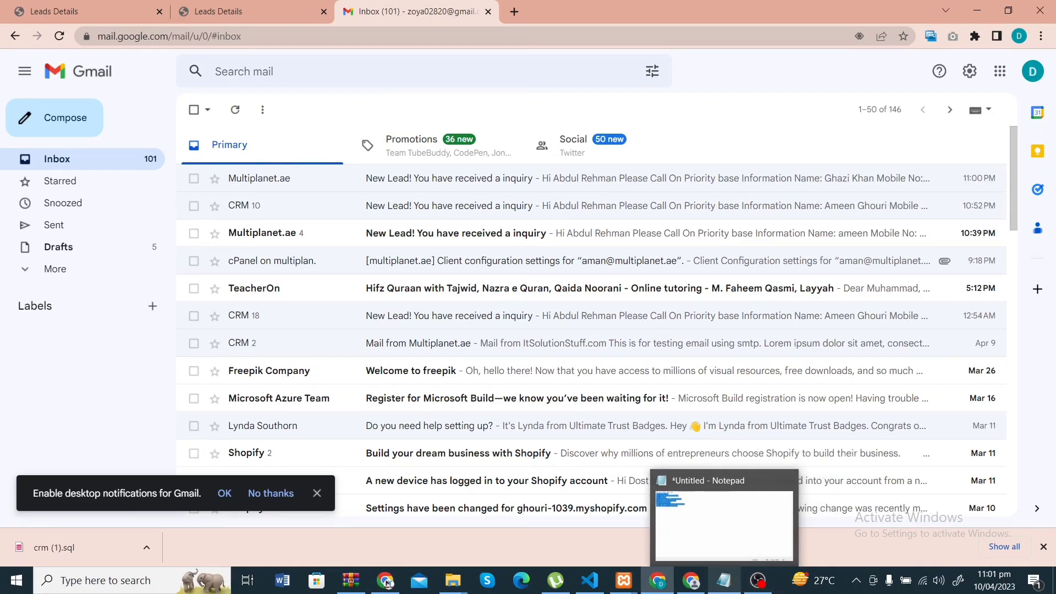